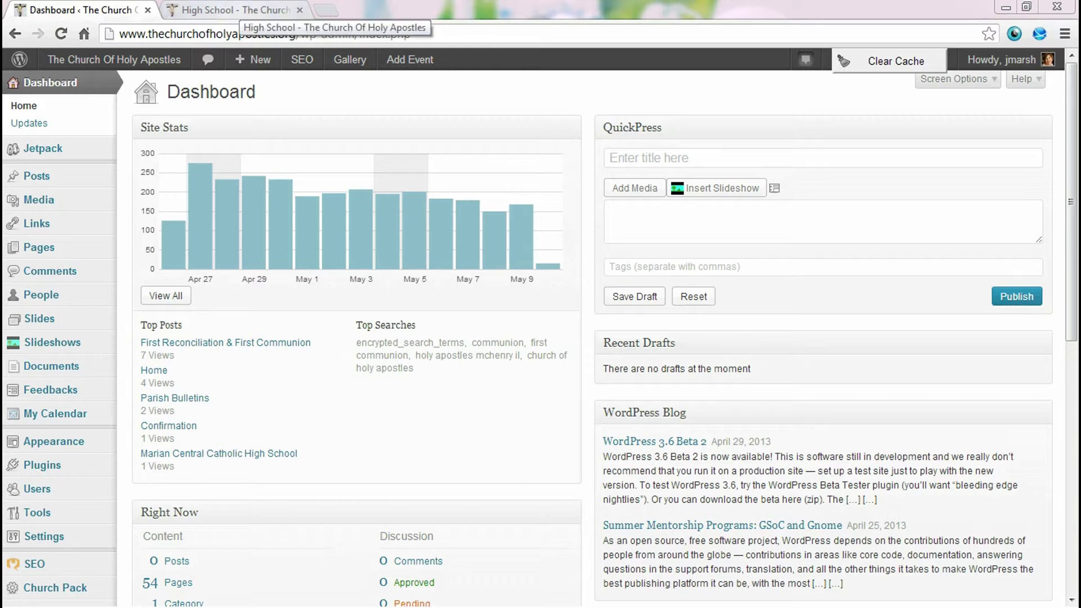
- Scroll the live High School page down to the Mission 2012 photo gallery
click(237, 10)
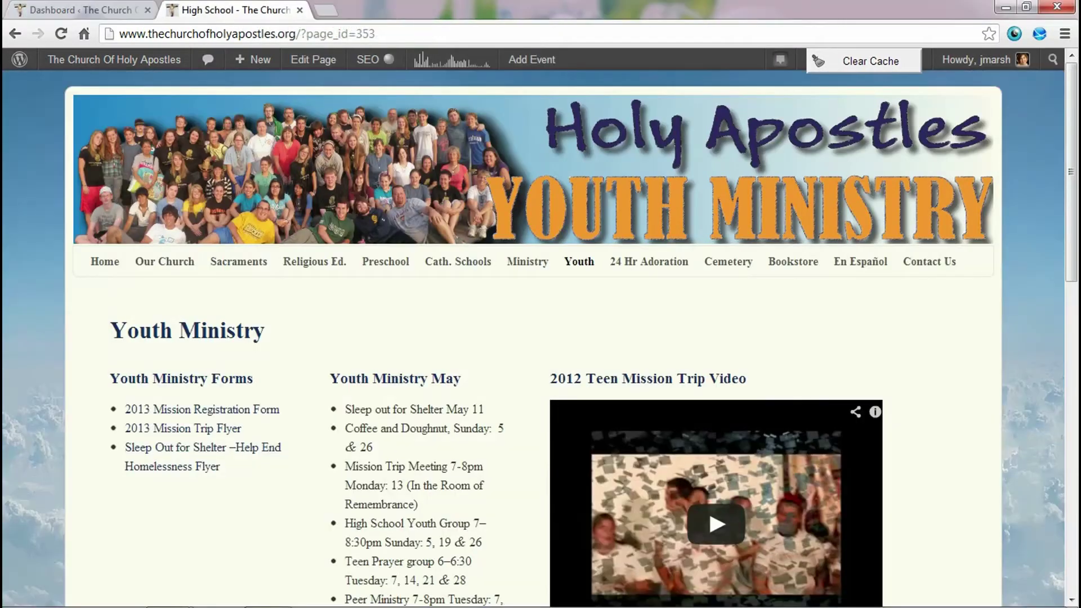
scroll(540, 338, down, 4)
scroll(540, 338, up, 2)
scroll(541, 338, down, 8)
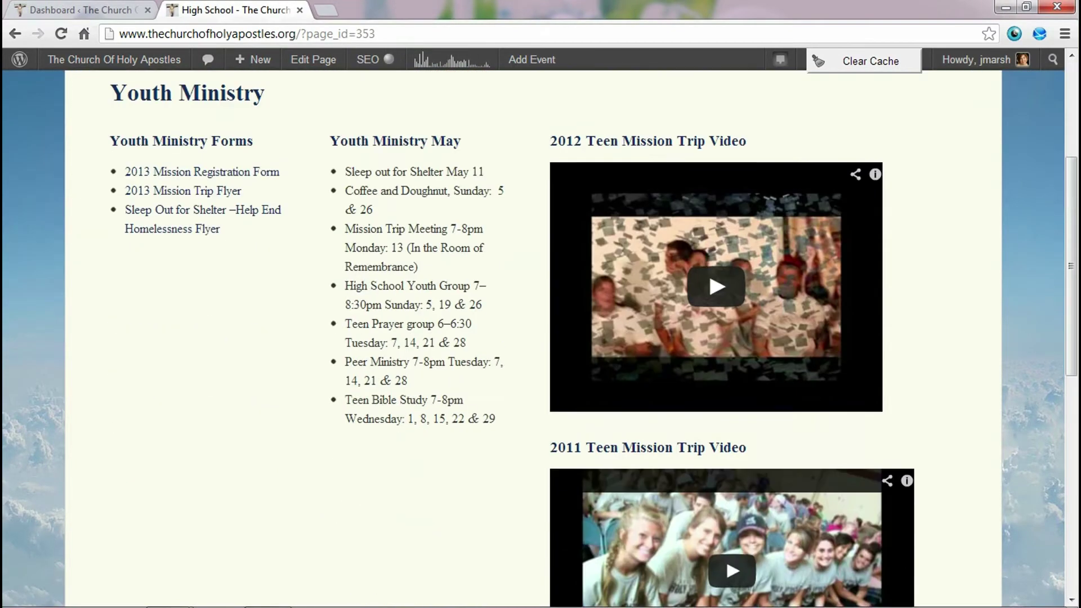
scroll(541, 338, down, 4)
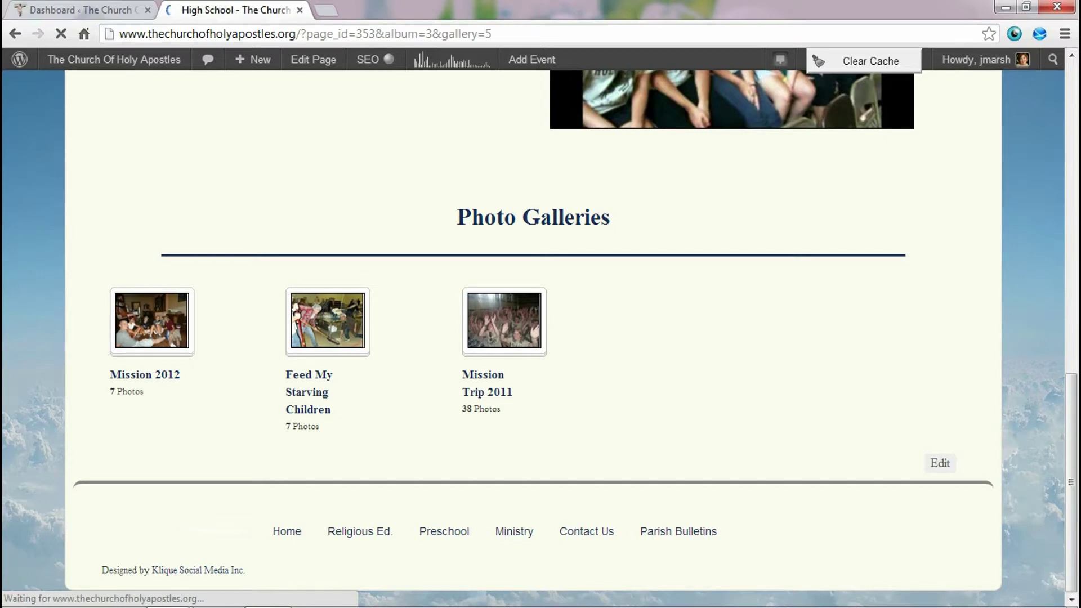
scroll(149, 338, down, 20)
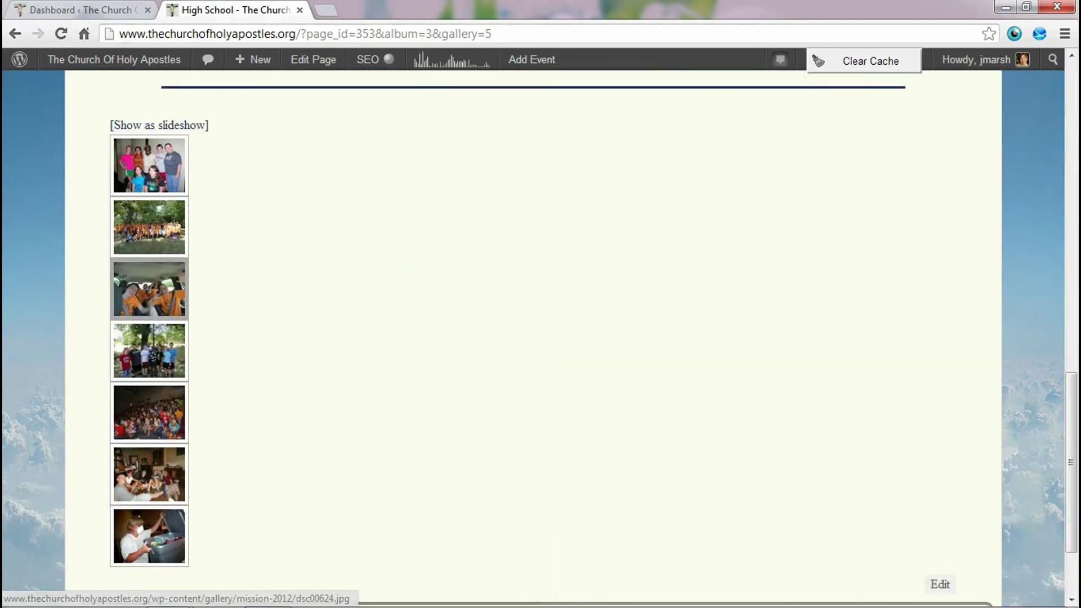
scroll(159, 226, up, 3)
- View the first three Mission 2012 photos in the lightbox, then return to the Dashboard
click(149, 244)
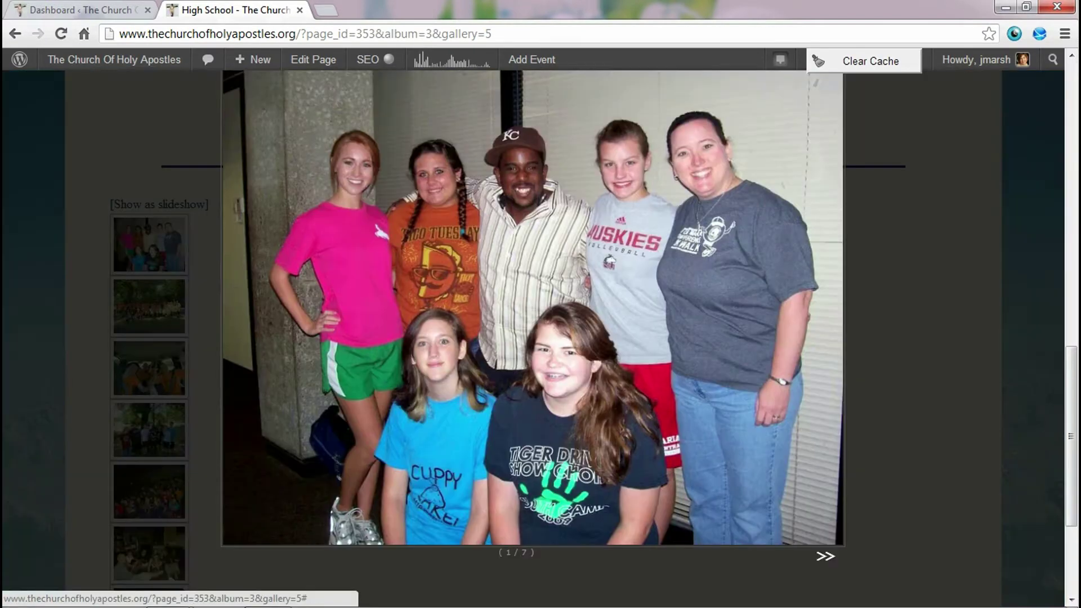
key(Right)
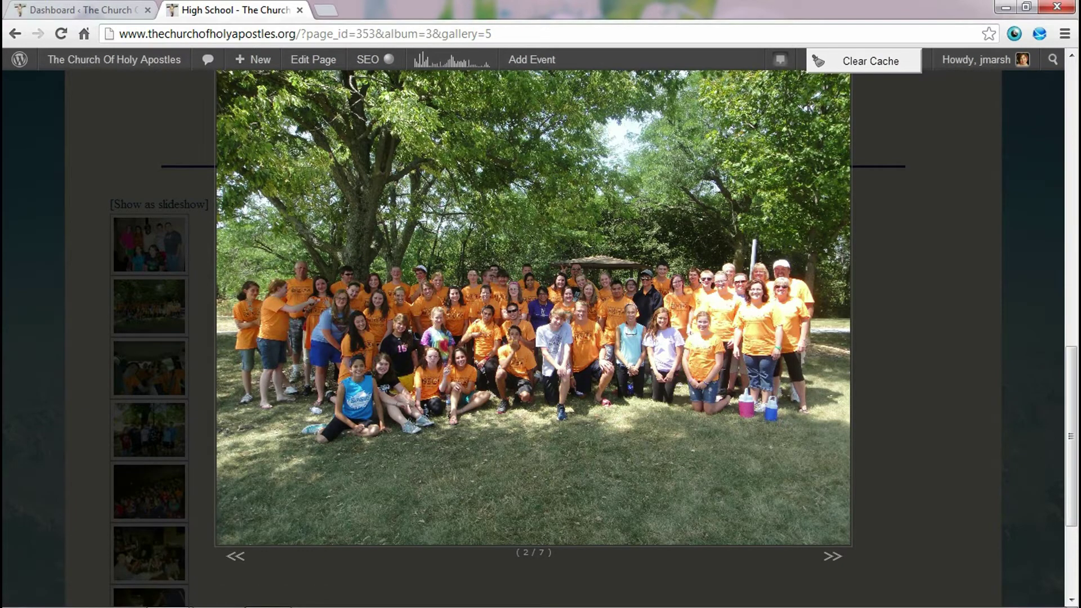
key(Right)
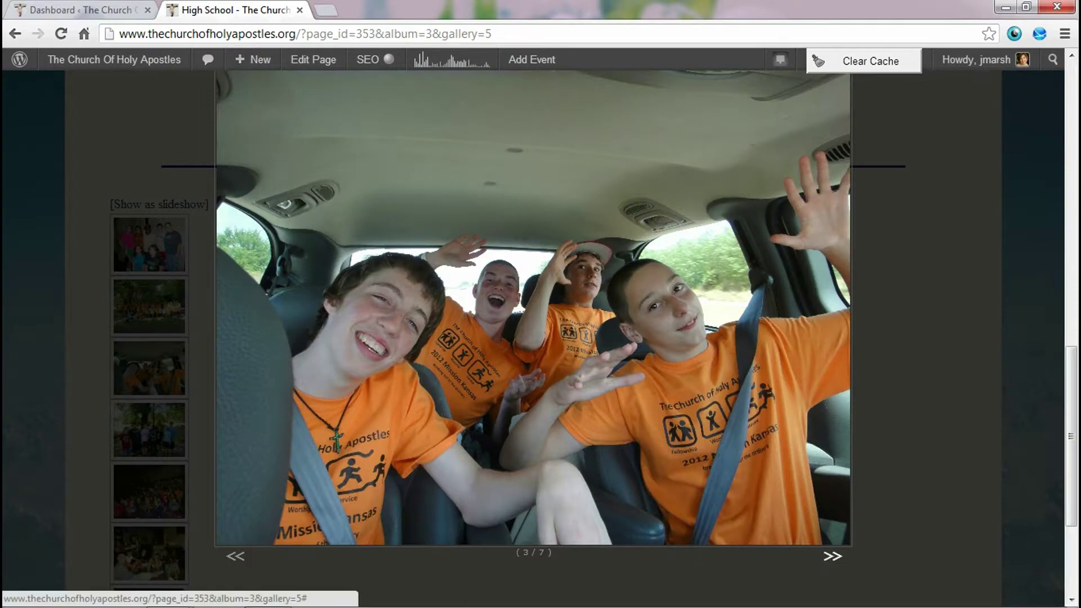
key(Escape)
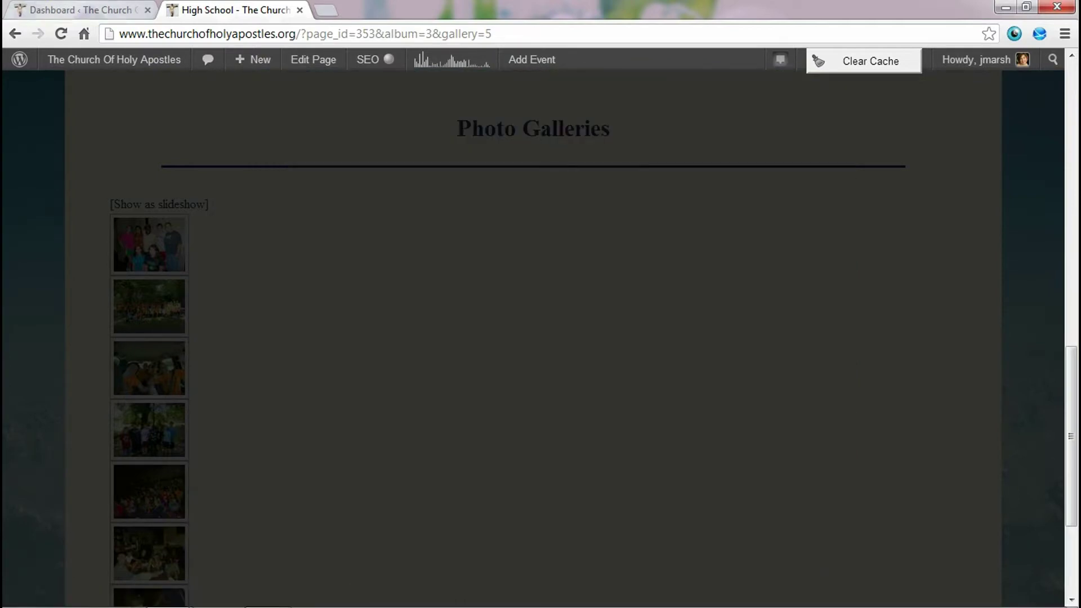
click(79, 9)
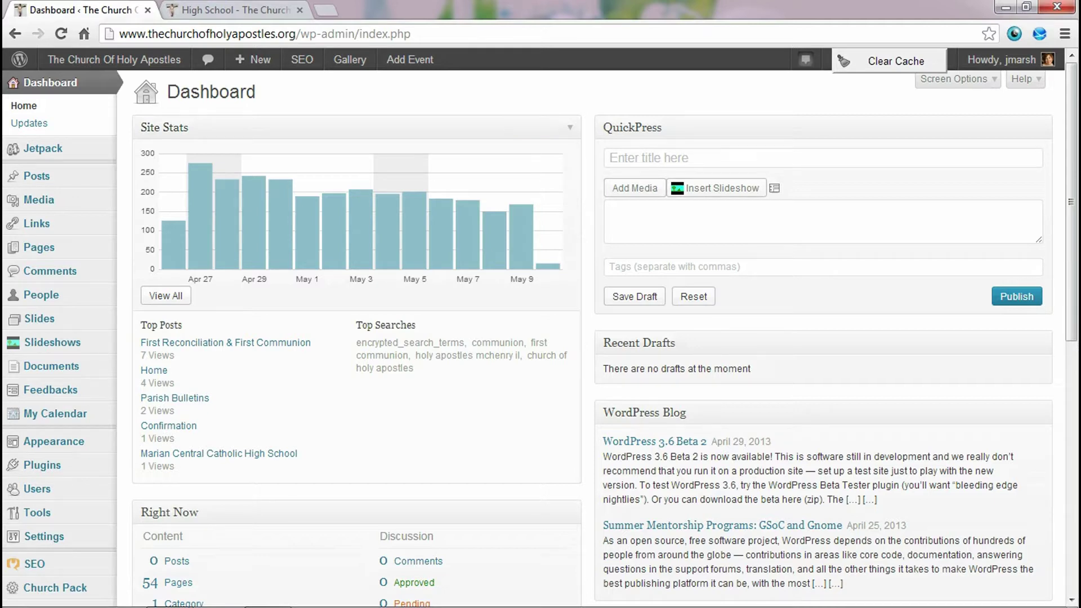
- Find the Gallery menu in the admin sidebar and open the NextGEN Gallery overview
scroll(169, 188, down, 5)
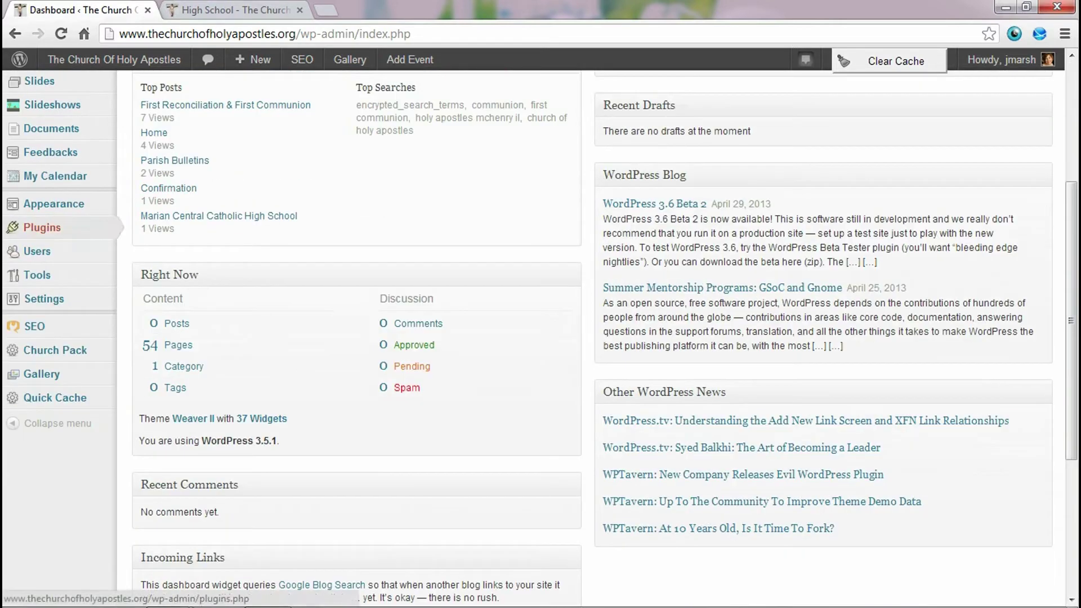
mouse_move(42, 374)
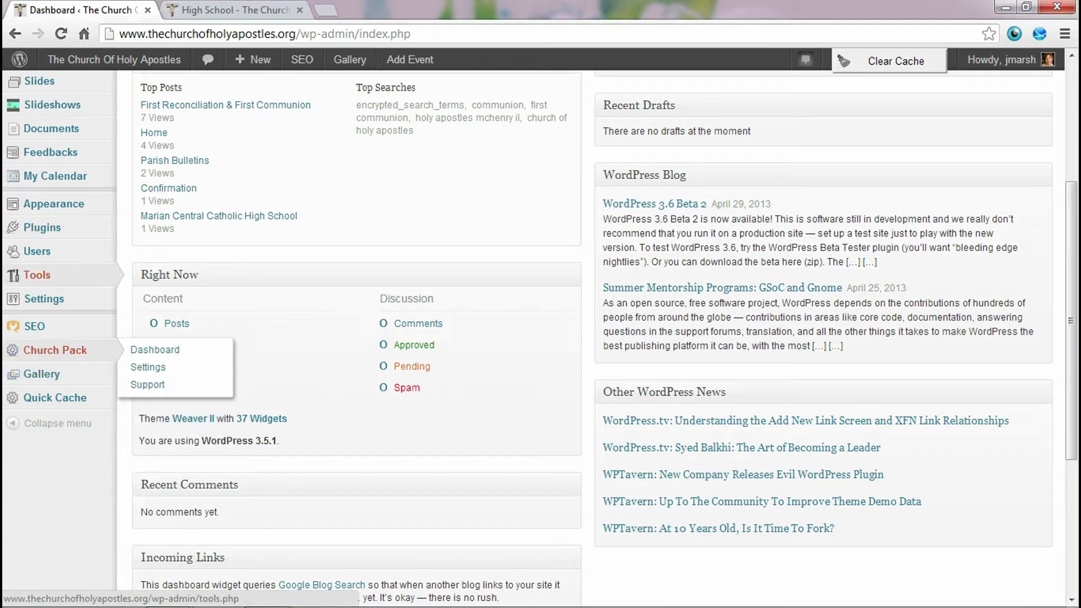
mouse_move(55, 350)
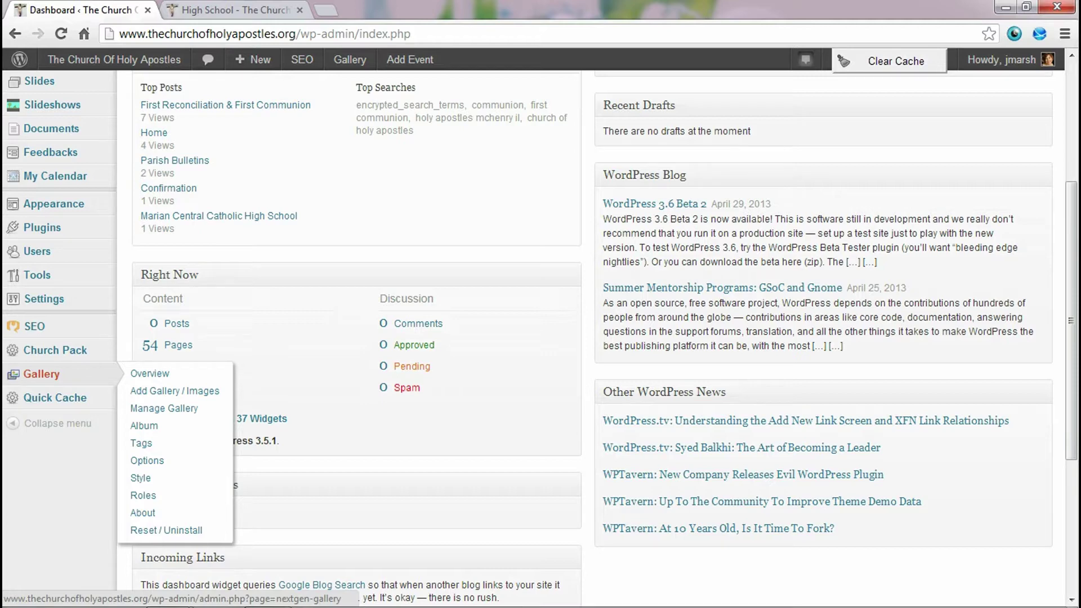
click(42, 374)
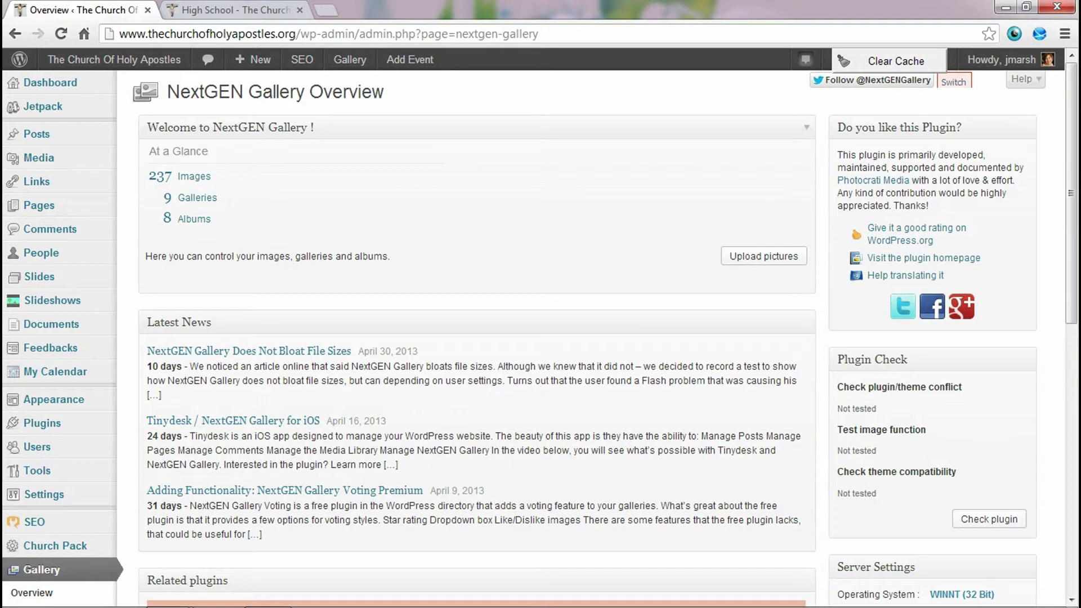
- Review the Gallery Overview (237 images, 9 galleries, 8 albums) and open the Manage Gallery list
scroll(62, 405, down, 4)
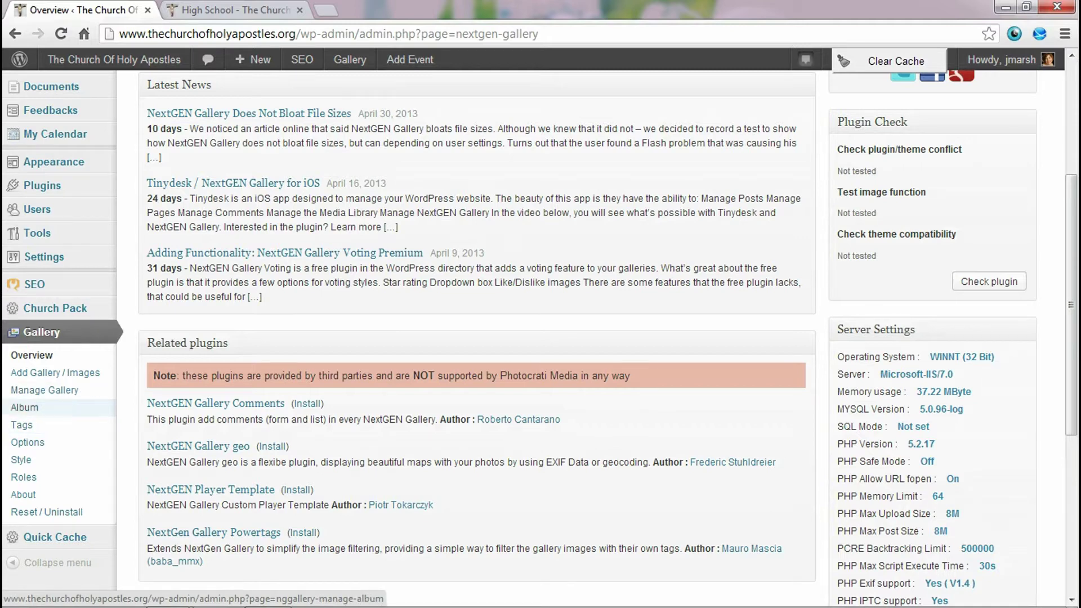
click(32, 355)
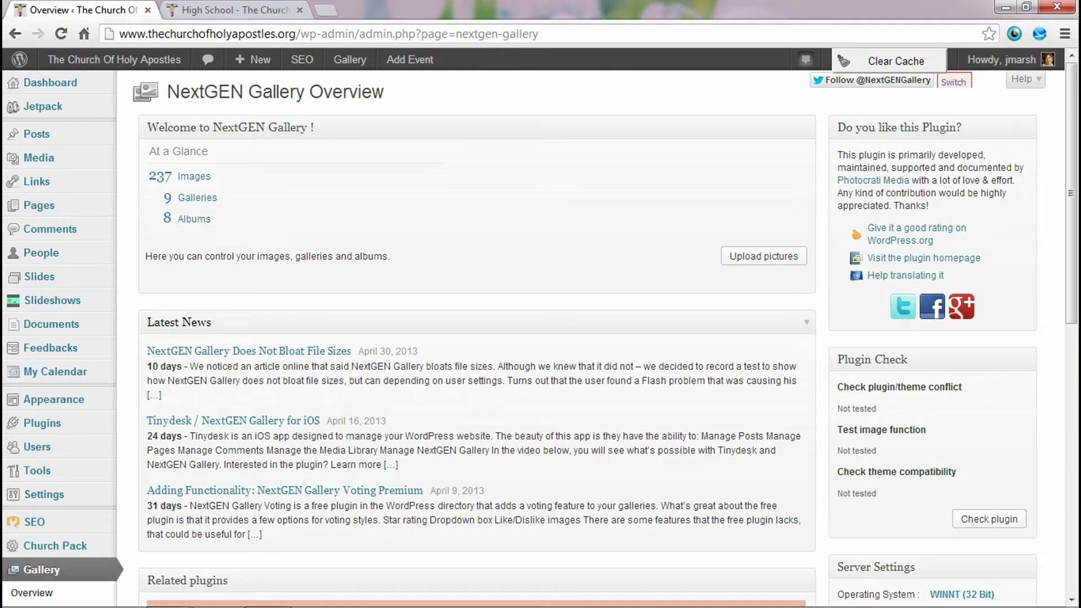
scroll(25, 328, down, 6)
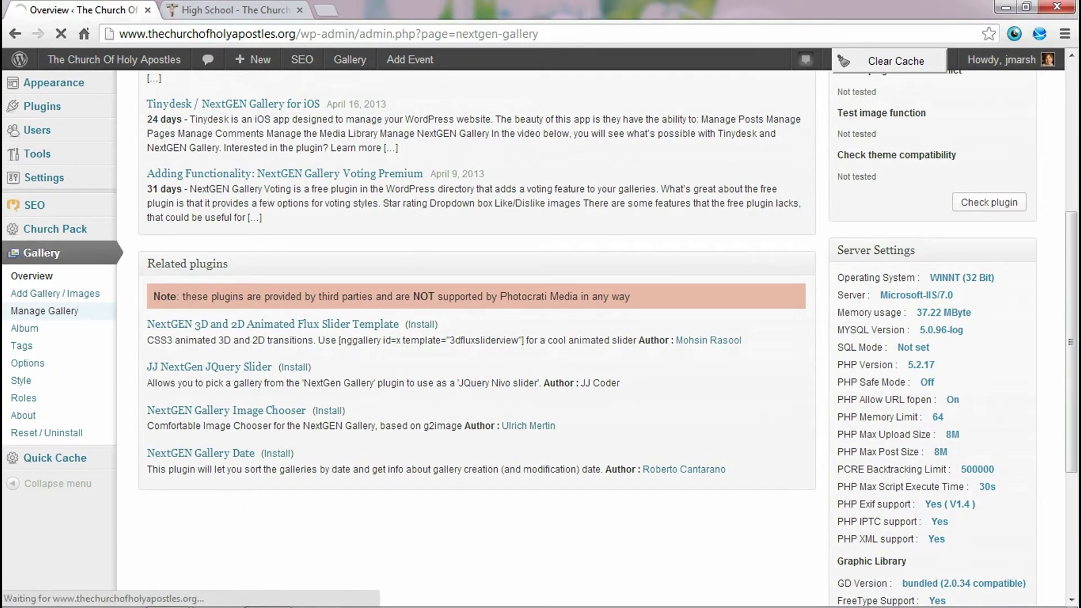
click(45, 311)
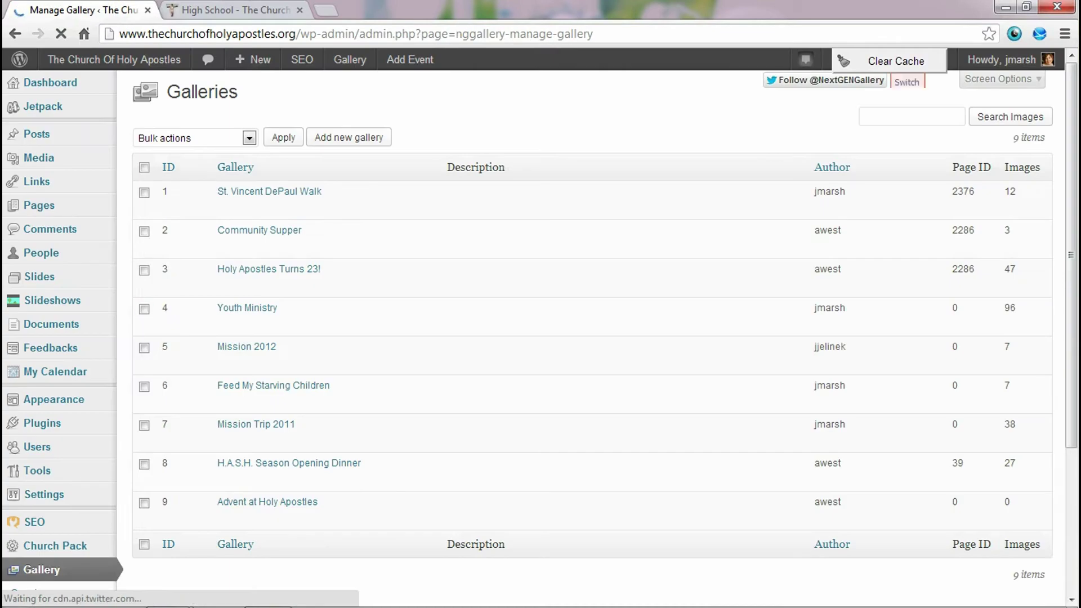
- Add a new gallery named 'Volunteer Appreciation', replacing the mistyped 'Motor' entry
click(349, 137)
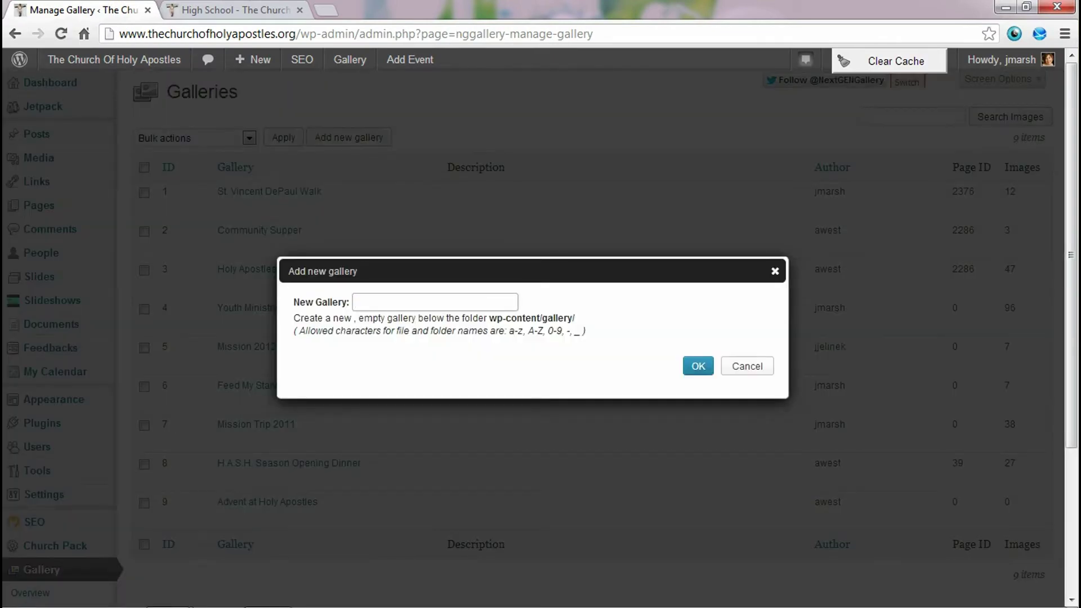
text(Motor)
key(BackSpace)
key(BackSpace)
key(BackSpace)
key(BackSpace)
key(BackSpace)
text(Volunteer Appreciation)
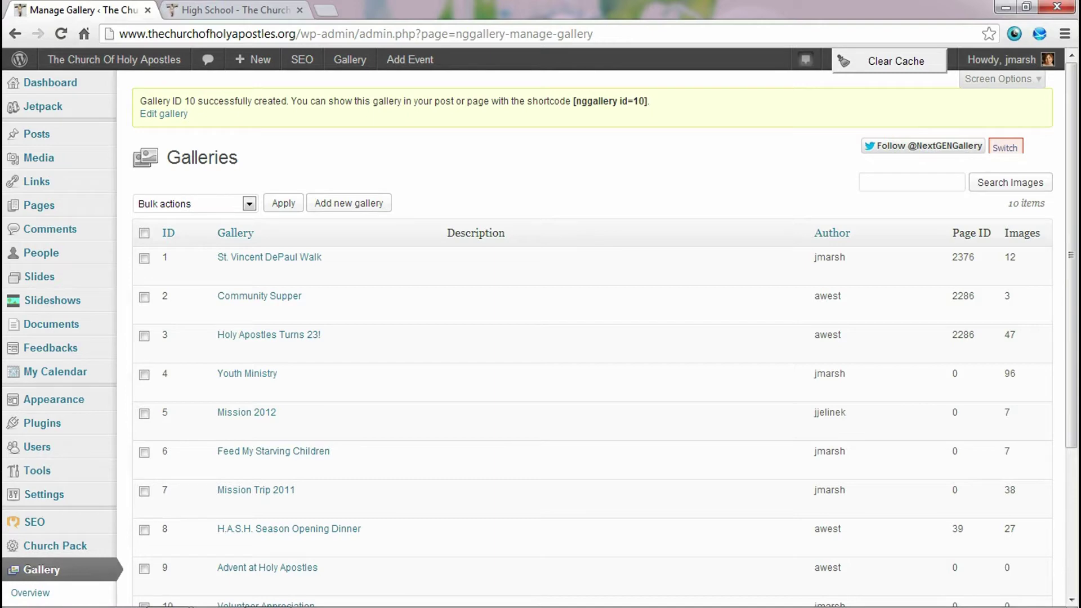
- Set the upload destination to '10 - Volunteer Appreciation'
scroll(591, 338, down, 3)
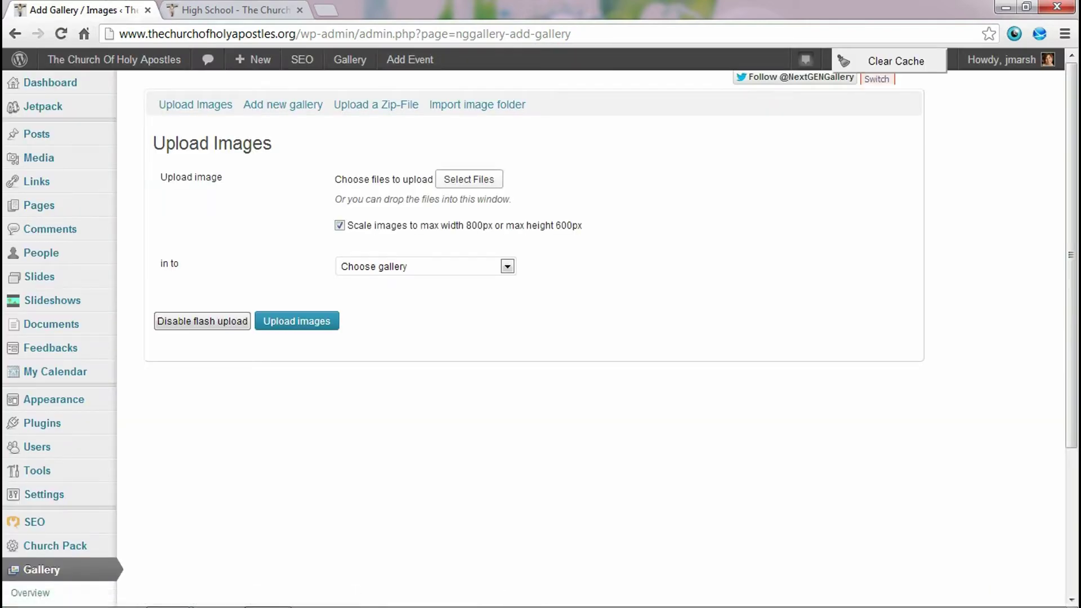
click(506, 267)
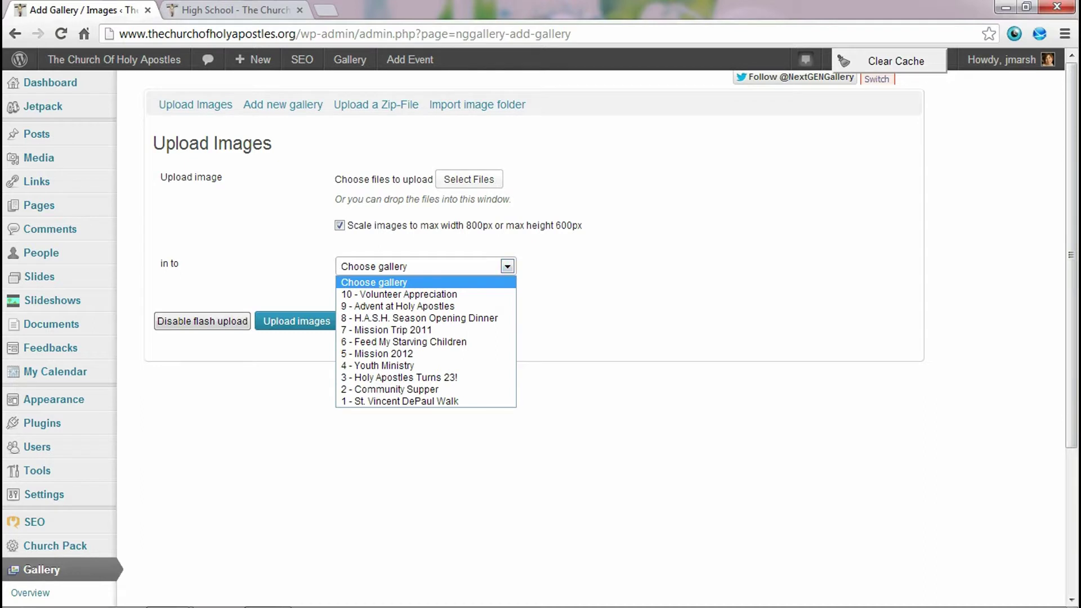
key(Down)
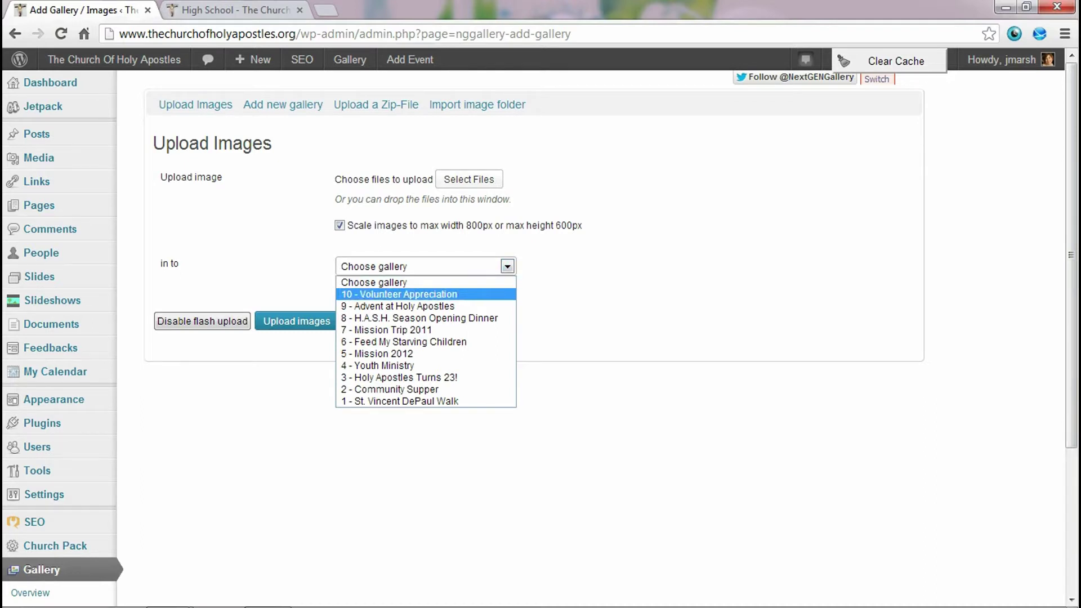
key(Return)
- Select seven photos from the Photos folder and start the upload
click(469, 179)
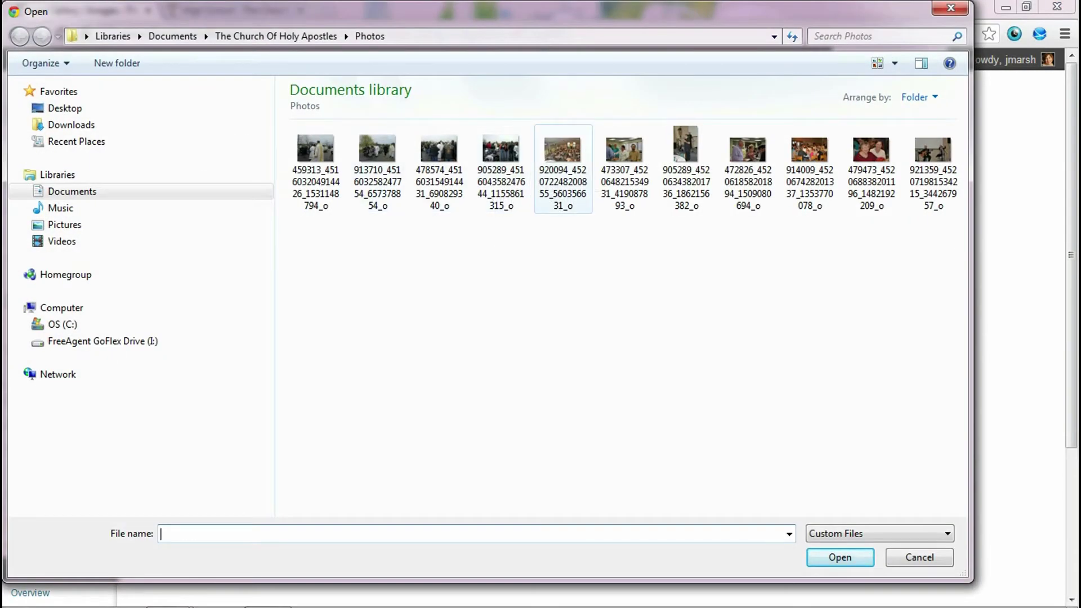
click(562, 163)
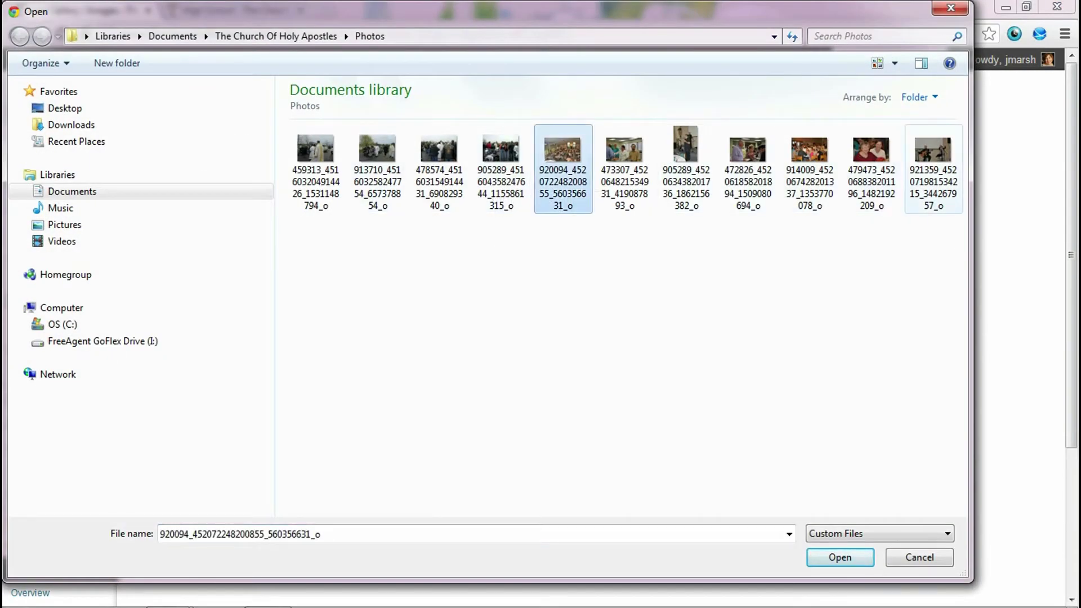
shift+click(933, 163)
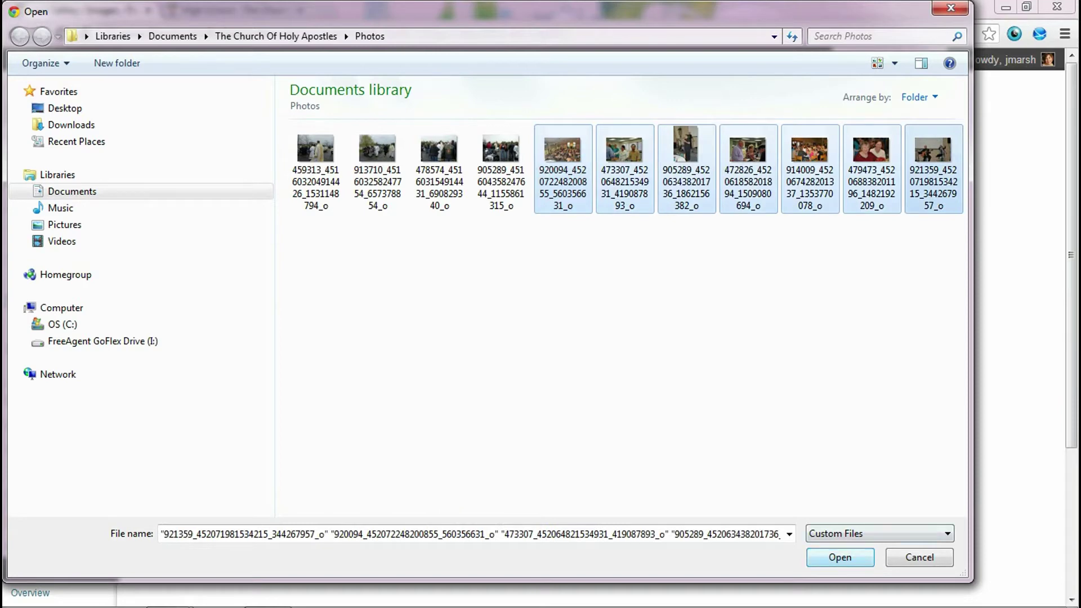
key(Return)
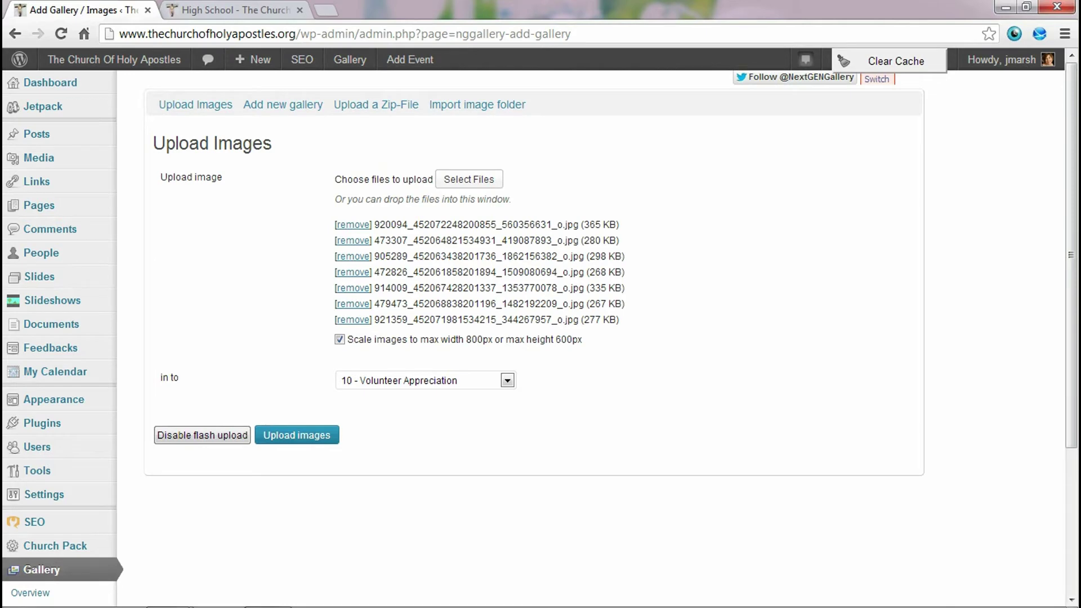
scroll(541, 338, down, 4)
scroll(540, 338, up, 4)
click(297, 435)
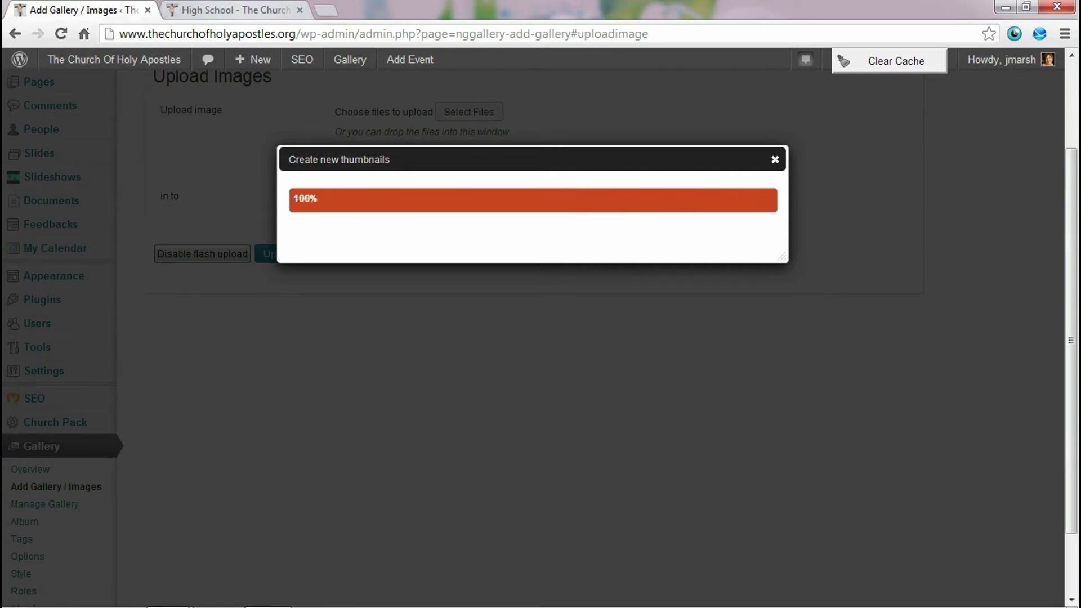
- Switch to the live site's gallery tab and close the enlarged photo
key(ctrl+Tab)
click(250, 254)
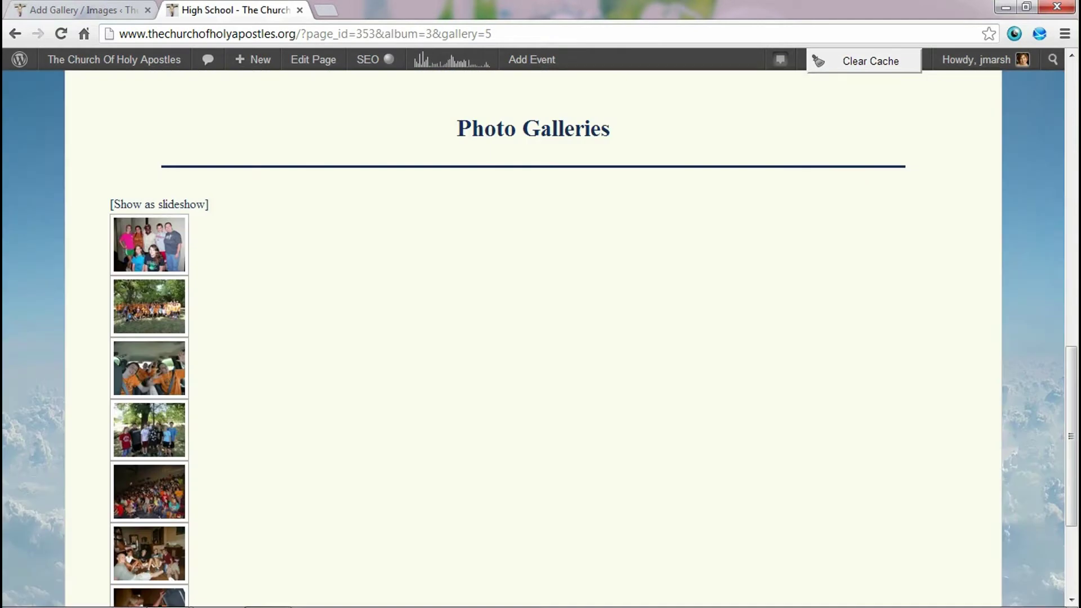
- Look through the first three High School gallery photos, then return to the Add Gallery / Images page
scroll(149, 248, down, 4)
scroll(149, 394, up, 5)
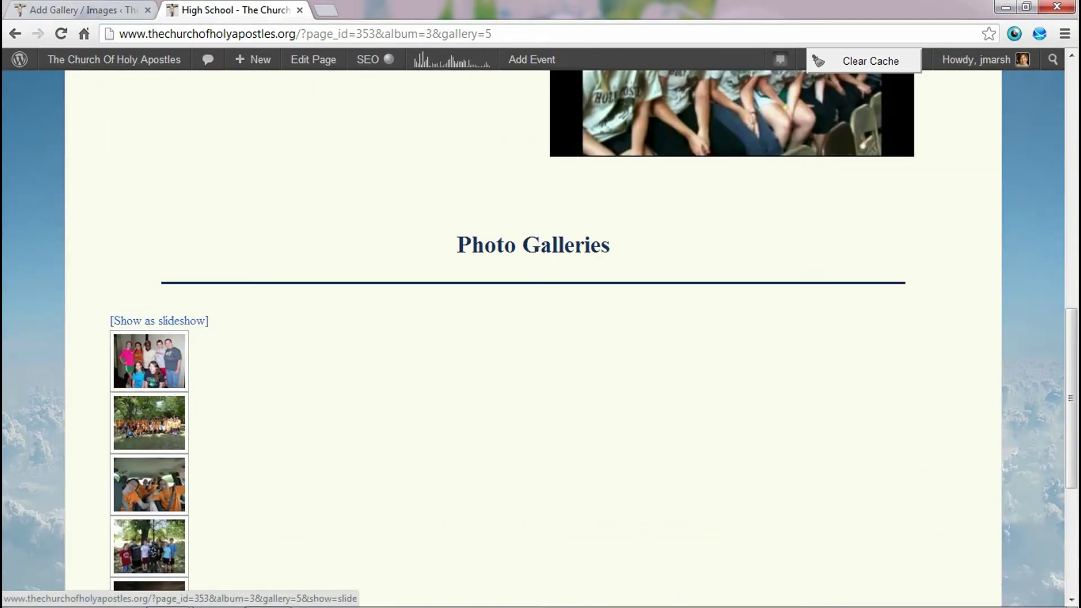
click(148, 362)
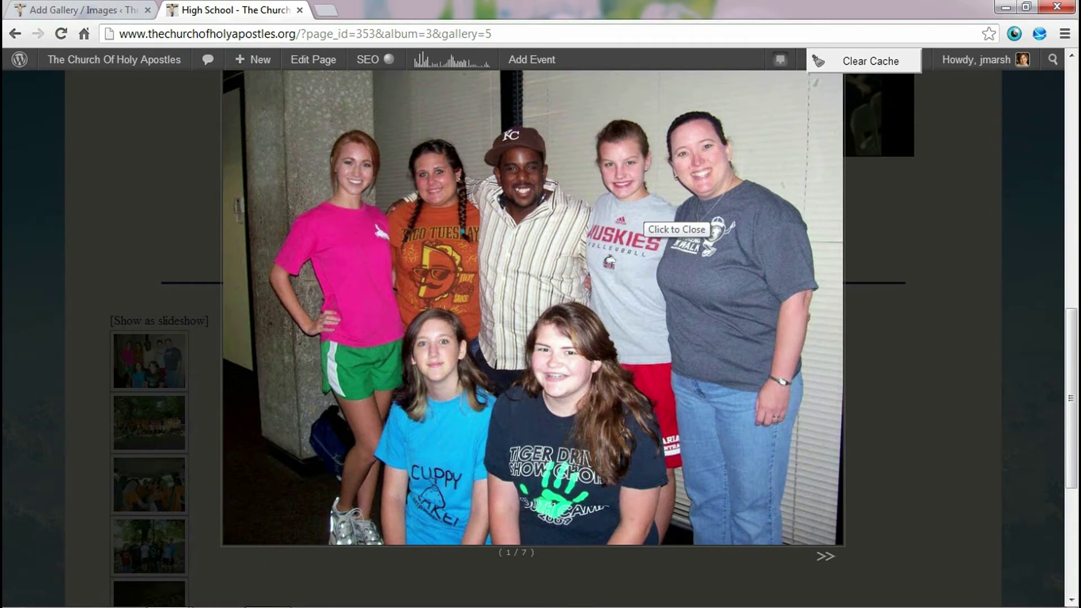
scroll(642, 219, up, 2)
scroll(642, 220, down, 2)
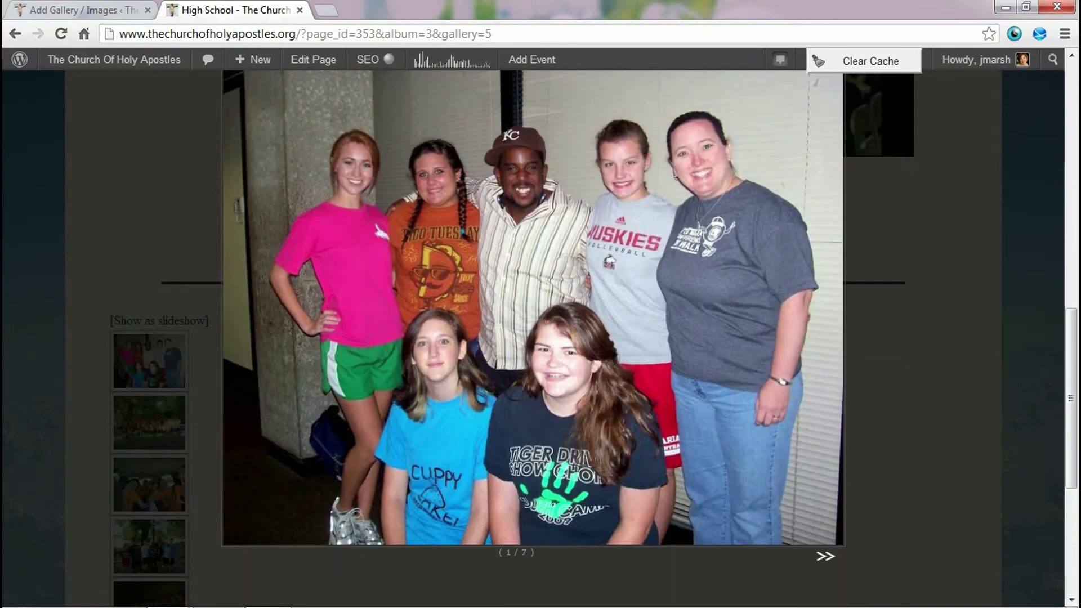
click(825, 555)
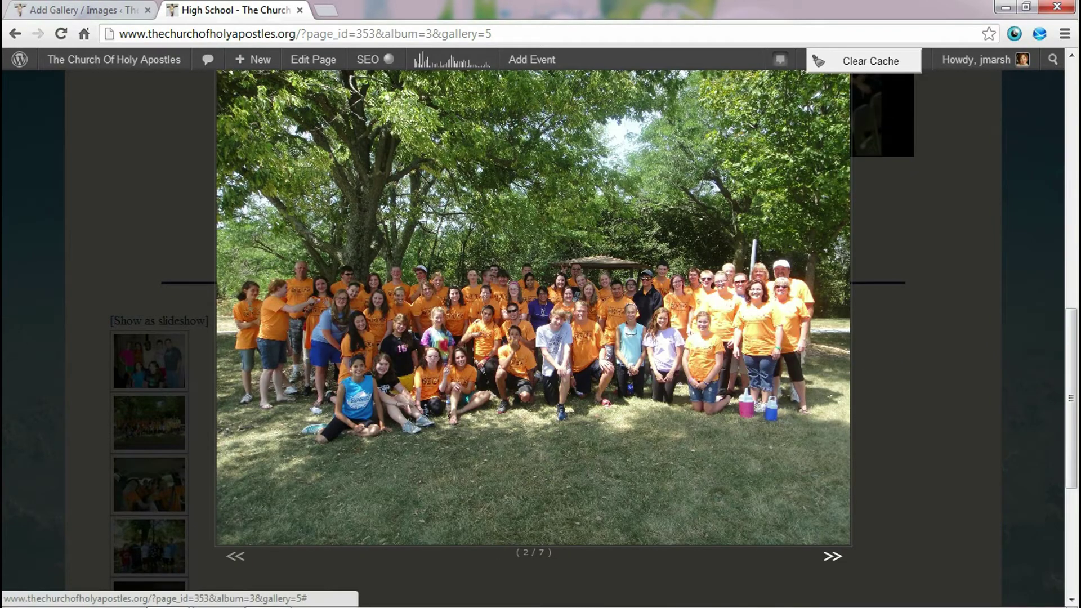
click(832, 556)
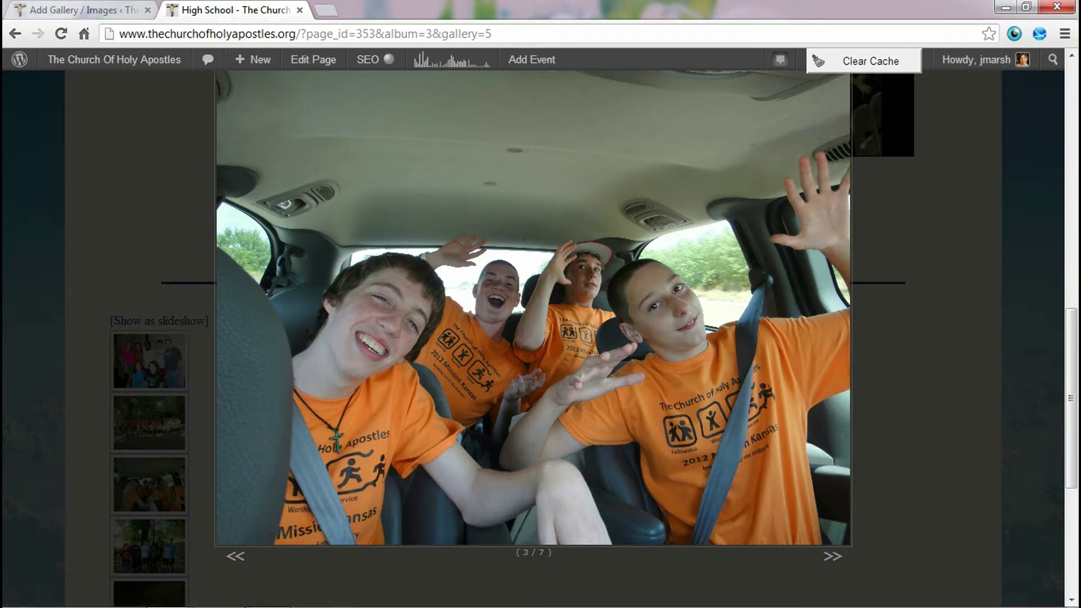
key(ctrl+shift+Tab)
scroll(541, 338, up, 3)
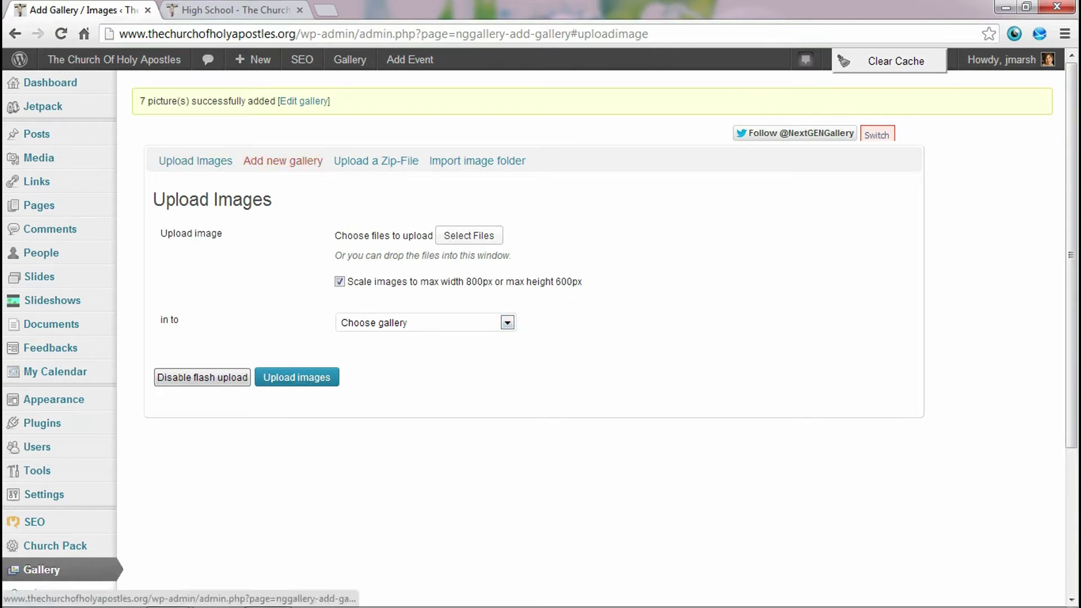
- Leave the Add new gallery form and go to Gallery > Album in the sidebar
click(282, 161)
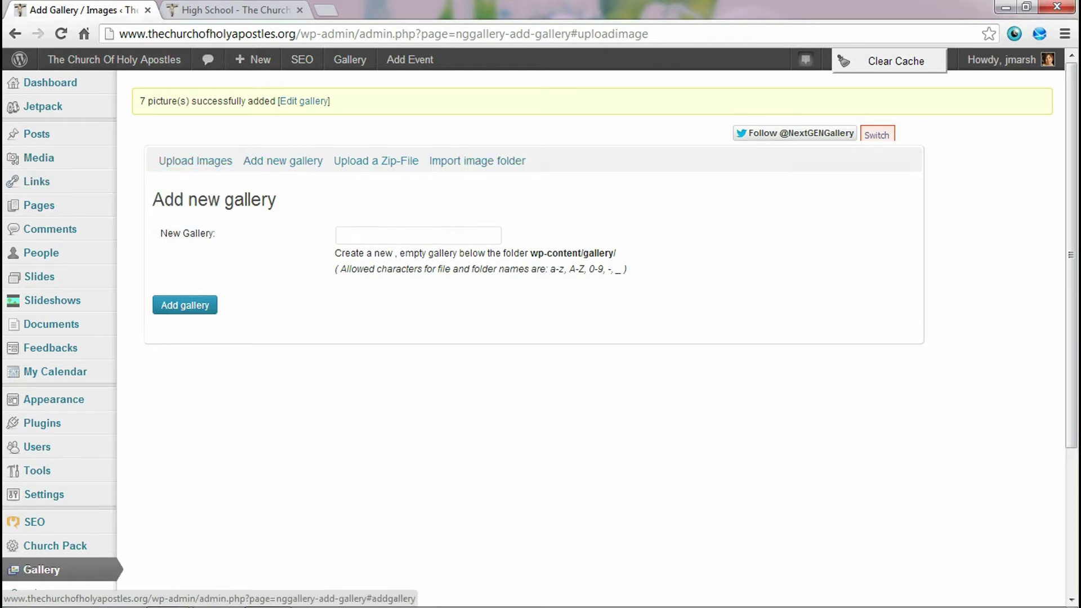
scroll(282, 161, down, 2)
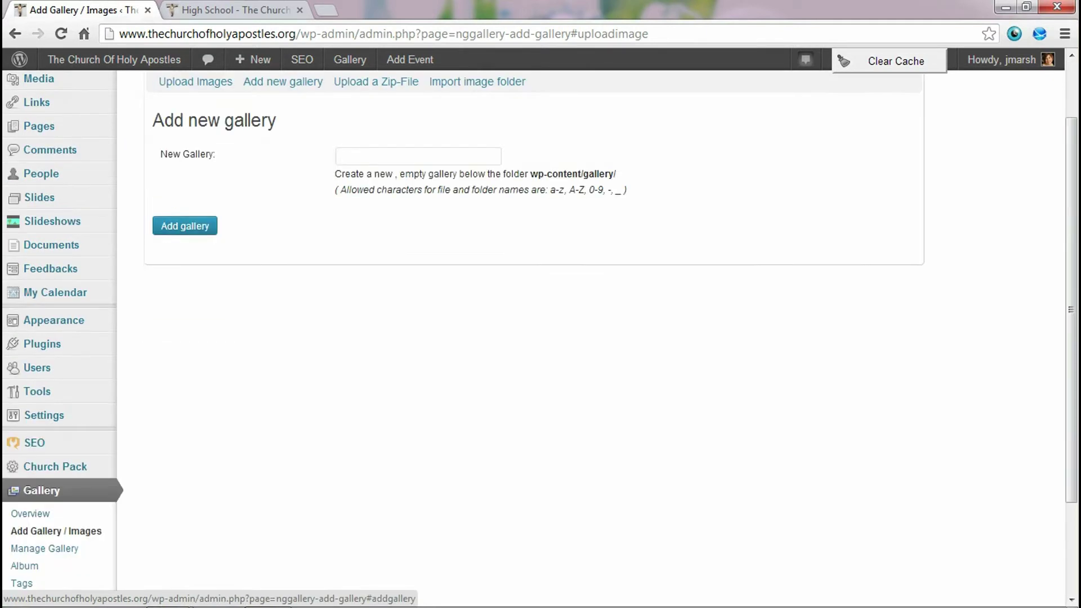
scroll(283, 161, up, 2)
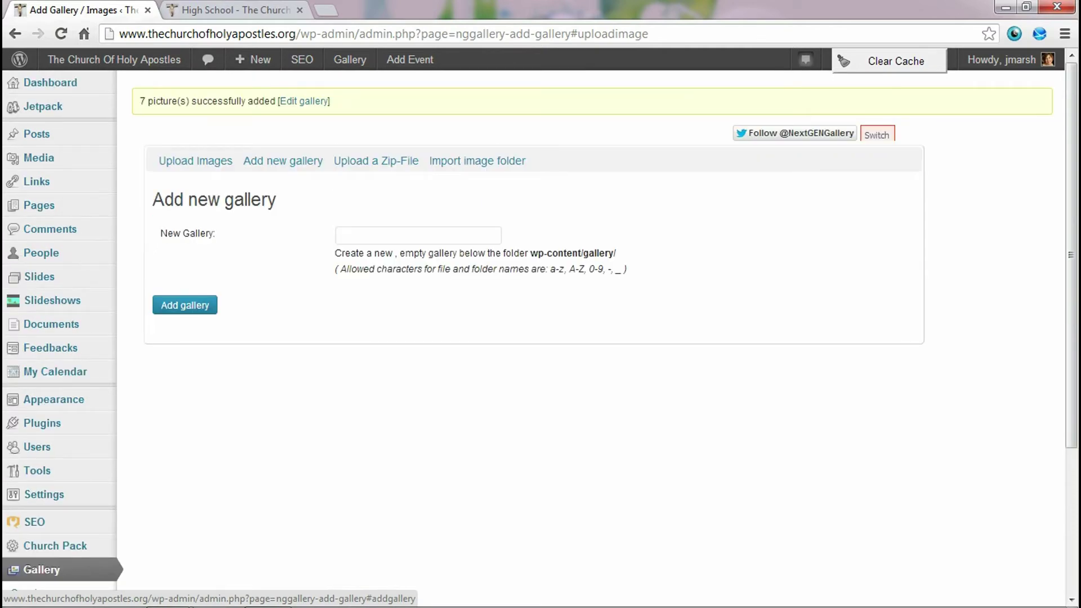
scroll(282, 162, down, 4)
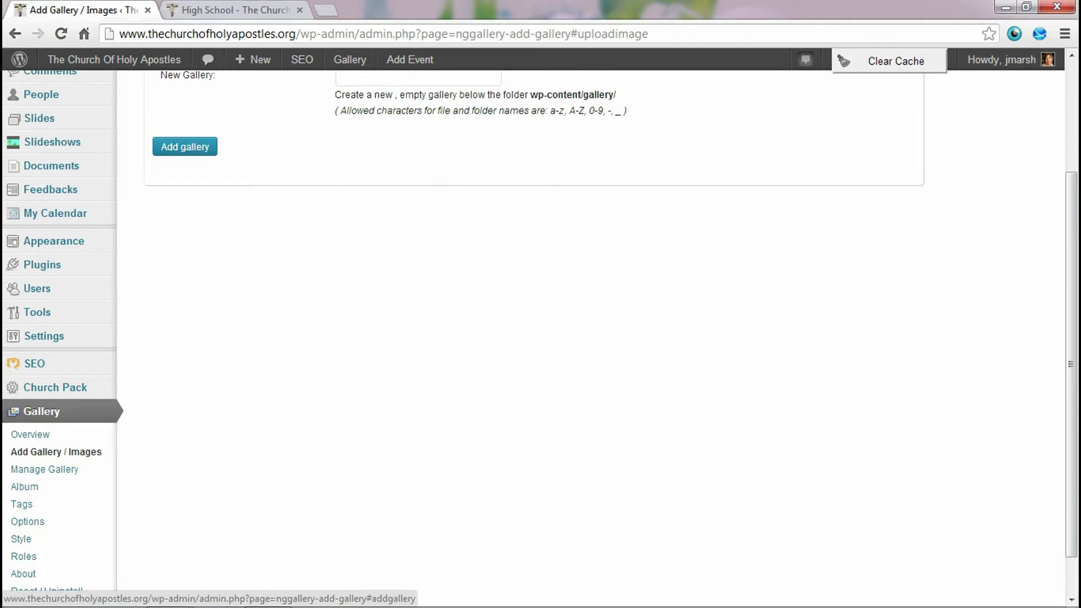
scroll(283, 161, down, 2)
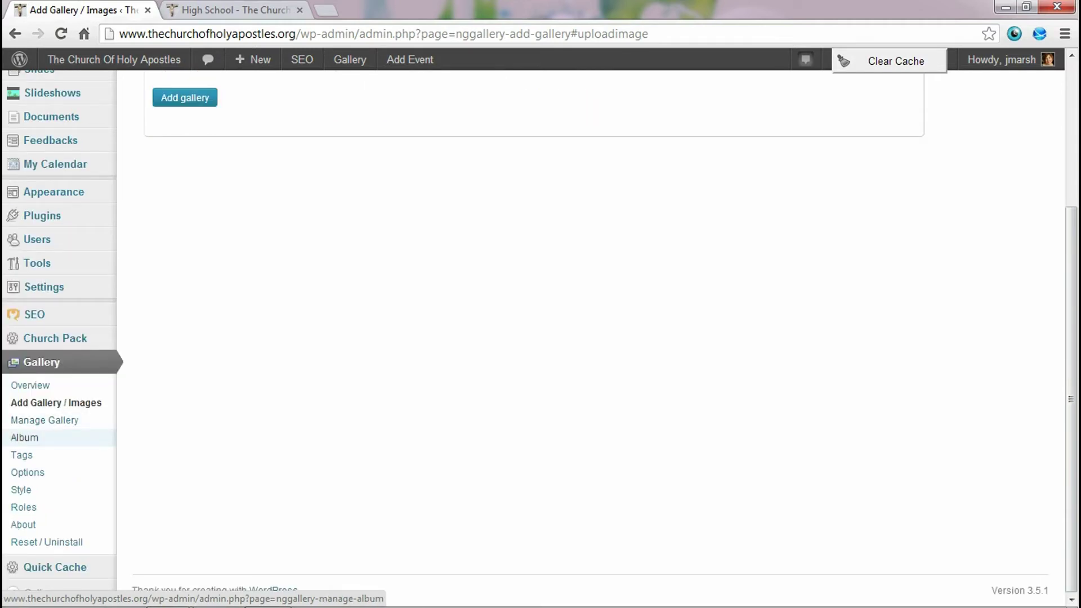
click(24, 437)
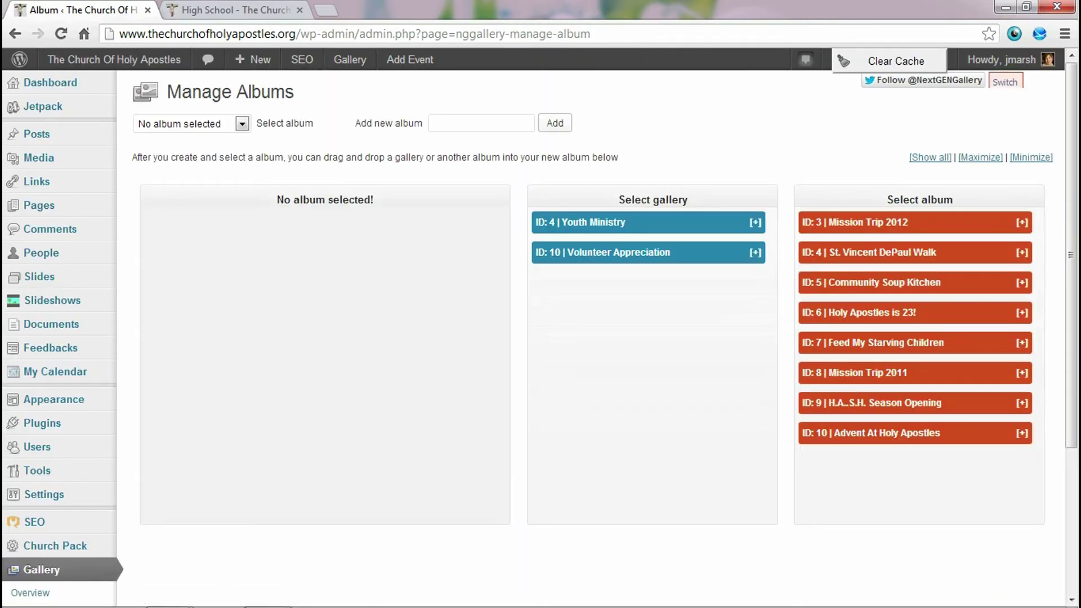
- Create a new album named 'Volunteer Appreciation Dinner'
click(482, 123)
text(Vo)
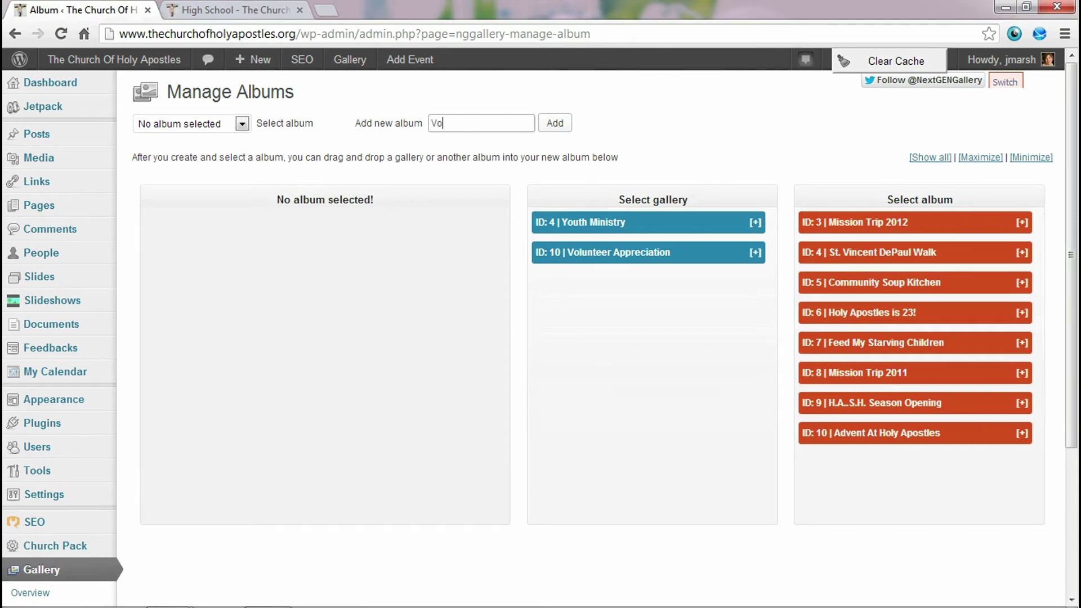
text(lunteer )
text(Appreciation D)
text(inner)
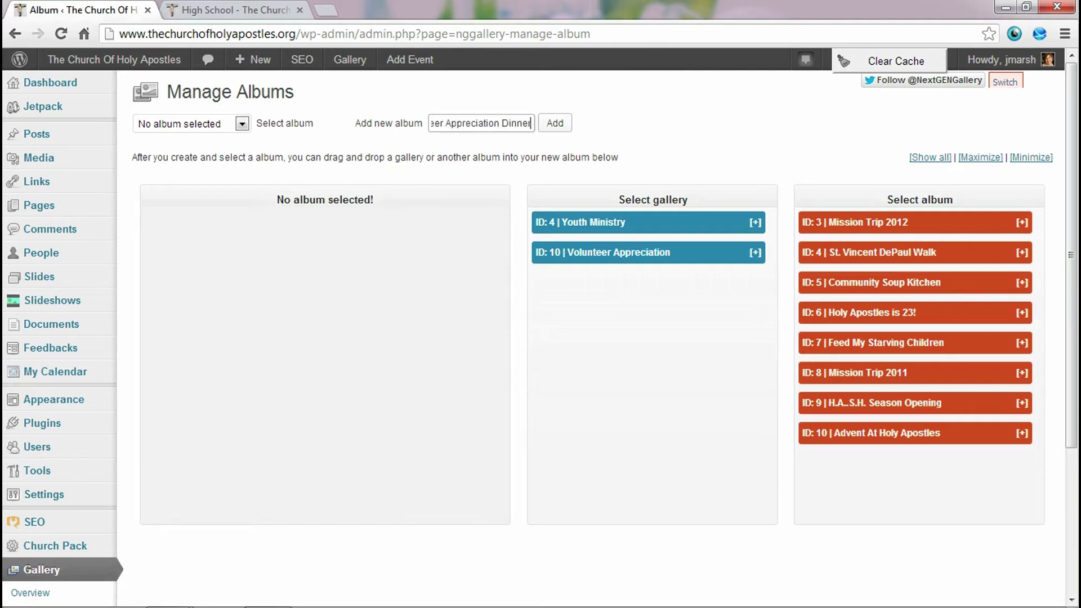
key(Return)
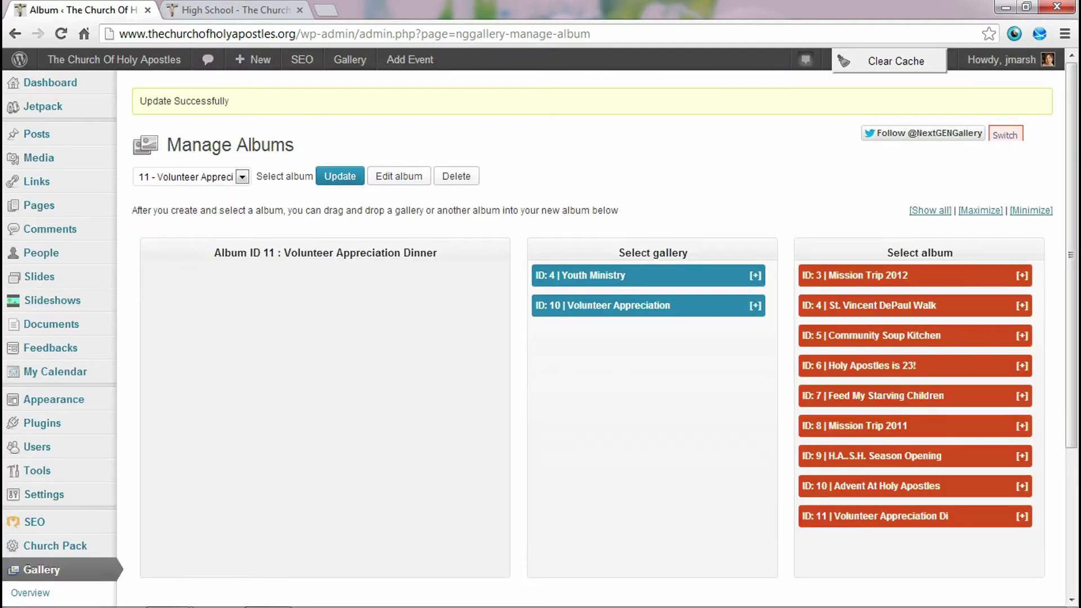
- Drag gallery ID 10, Volunteer Appreciation, into the new album ID 11
scroll(592, 338, down, 3)
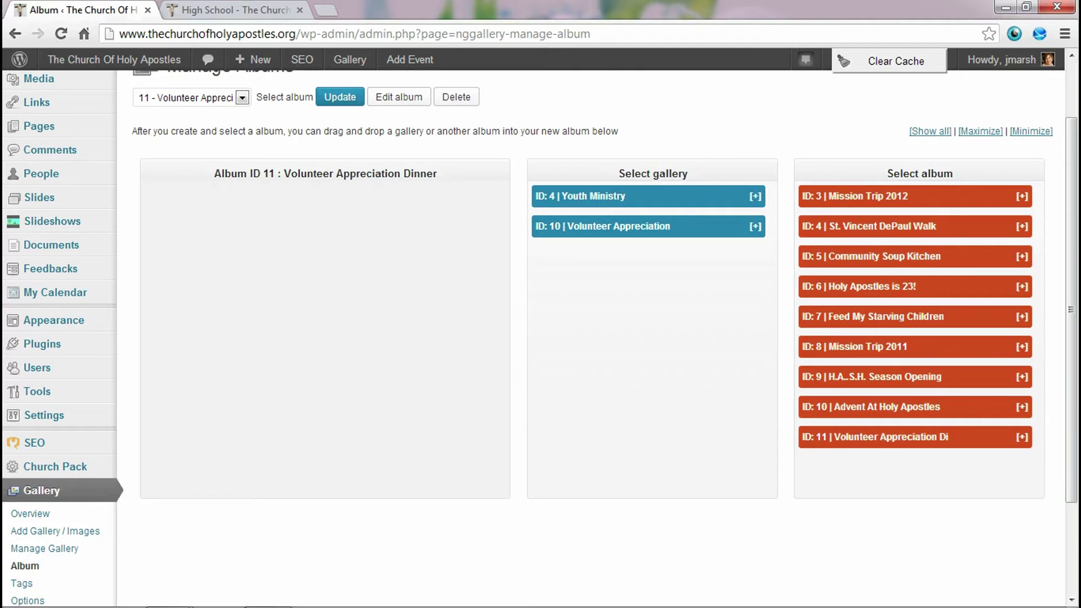
drag(648, 226, 314, 208)
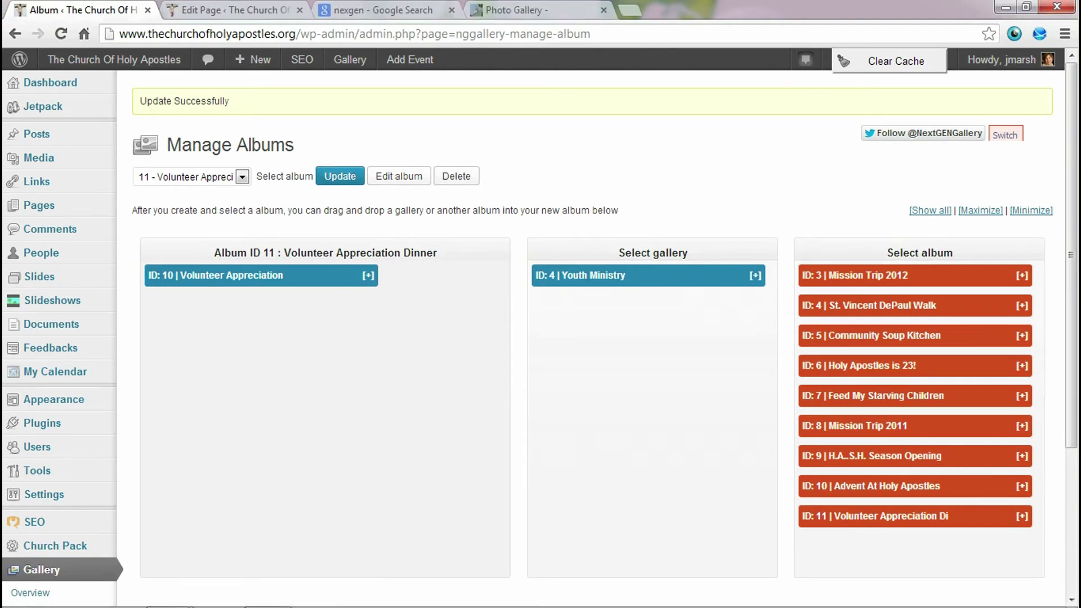
click(38, 205)
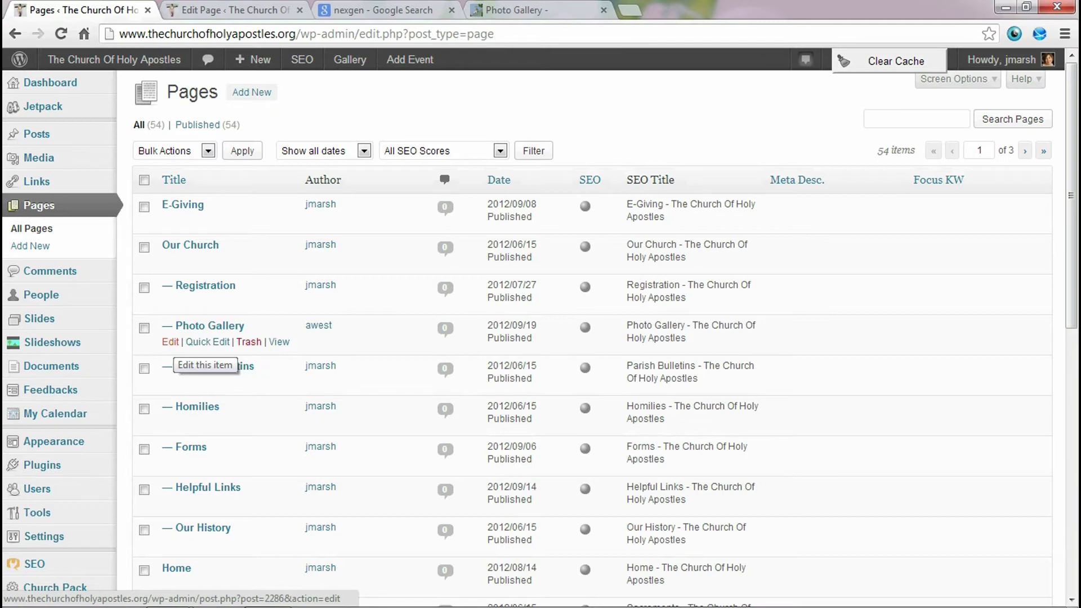
- Open the Photo Gallery page in the editor and duplicate the album id=5 shortcode line
click(170, 342)
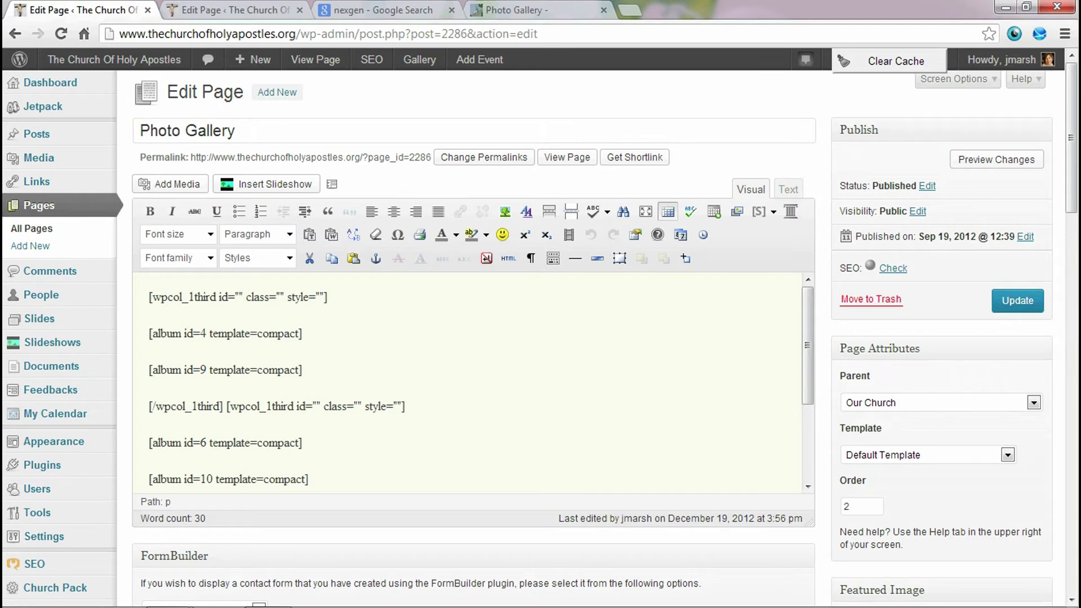
scroll(471, 383, down, 3)
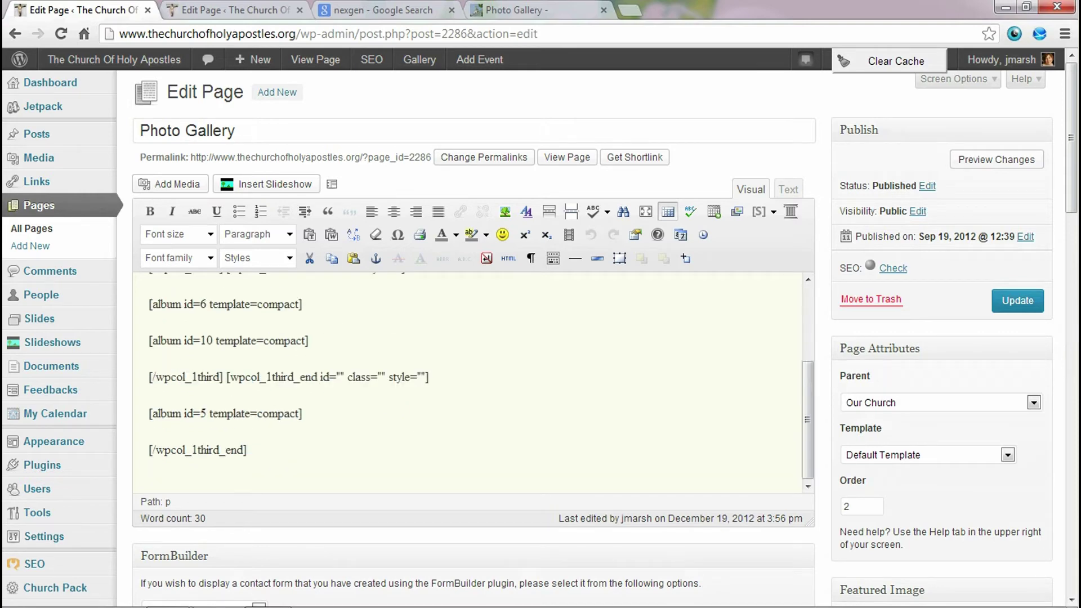
key(shift+Left)
key(shift+Left)
key(shift+Left)
key(shift+Left)
key(shift+Left)
key(shift+Left)
key(shift+Left)
key(shift+Left)
key(shift+Left)
key(shift+Left)
key(shift+Left)
key(shift+Left)
key(shift+Left)
key(shift+Left)
key(shift+Left)
key(shift+Left)
key(shift+Left)
key(shift+Left)
key(shift+Left)
key(shift+Left)
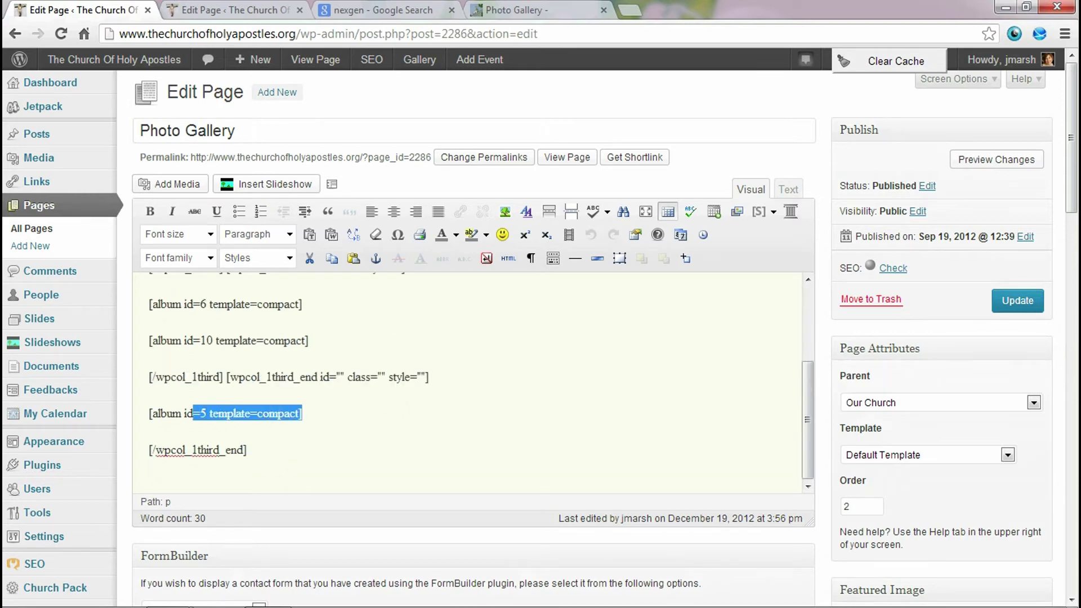
key(ctrl+c)
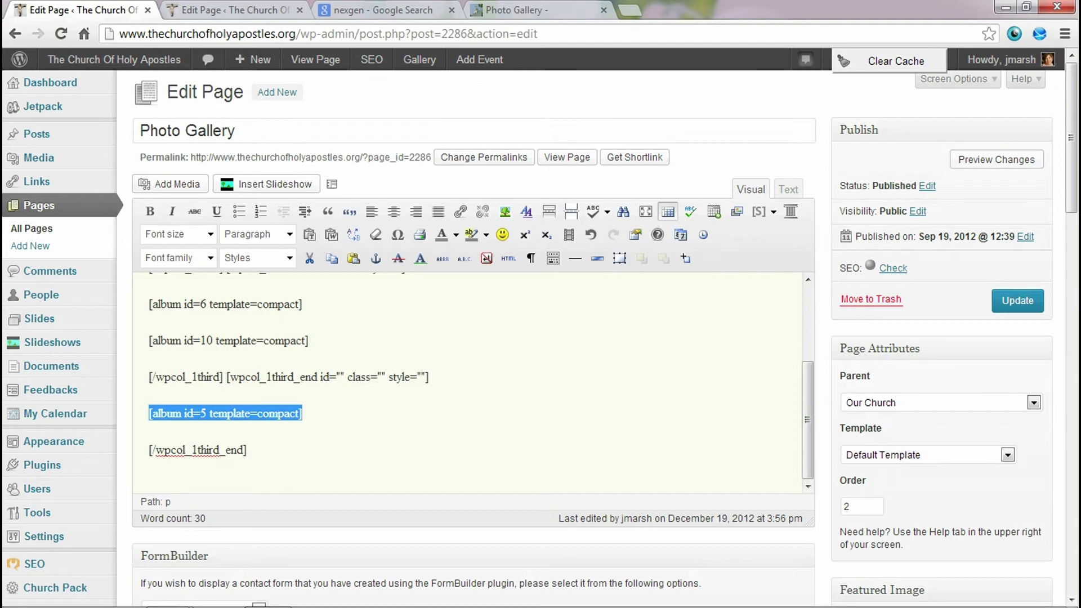
key(End)
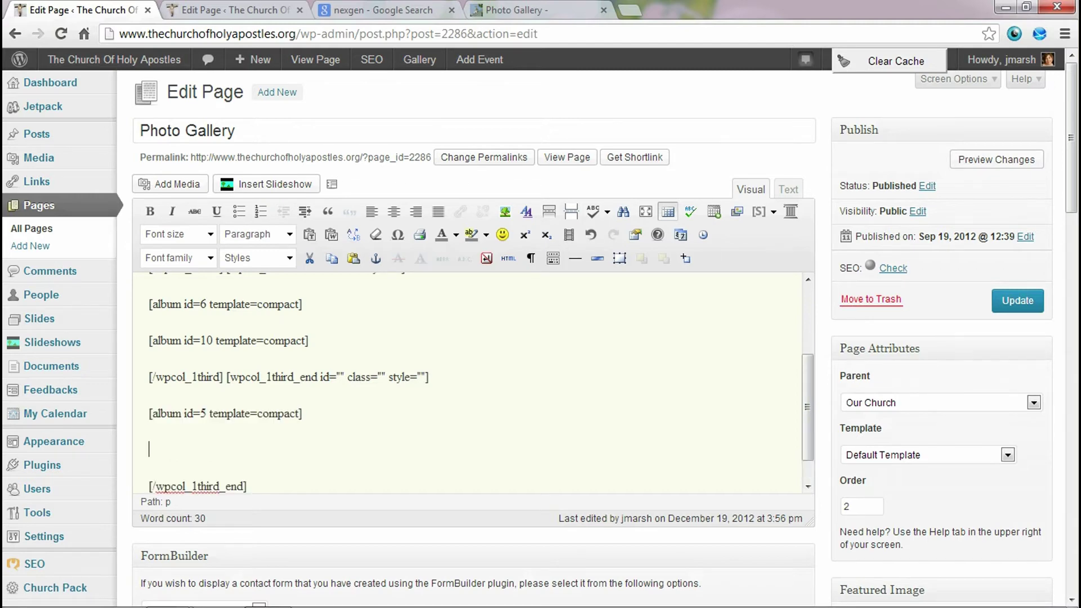
key(Return)
key(ctrl+v)
- Change the copied line to [album id=11 template=compact] and update the page
double_click(203, 449)
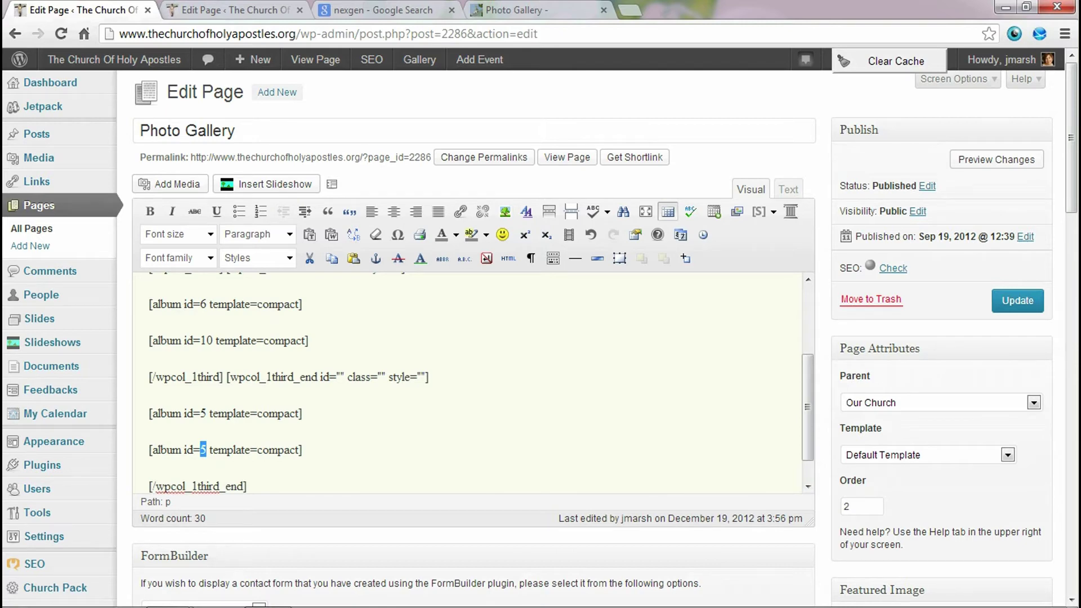
text(11)
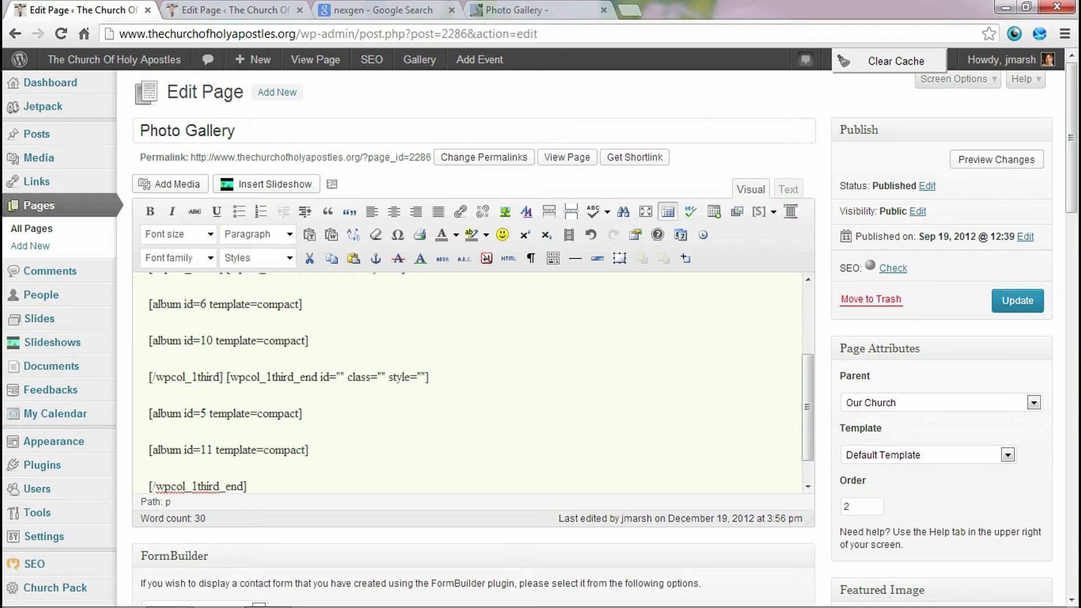
key(Right)
key(Right)
key(Right)
key(Right)
key(Right)
key(Right)
key(Right)
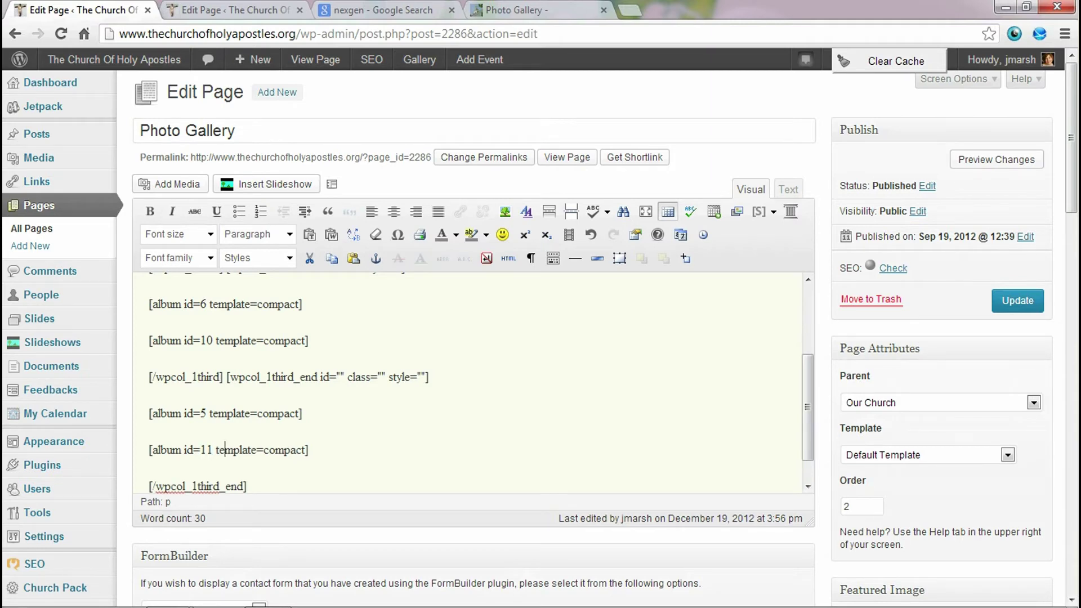
key(Right)
key(Right)
key(Right)
key(Right)
key(Right)
key(Right)
click(1017, 300)
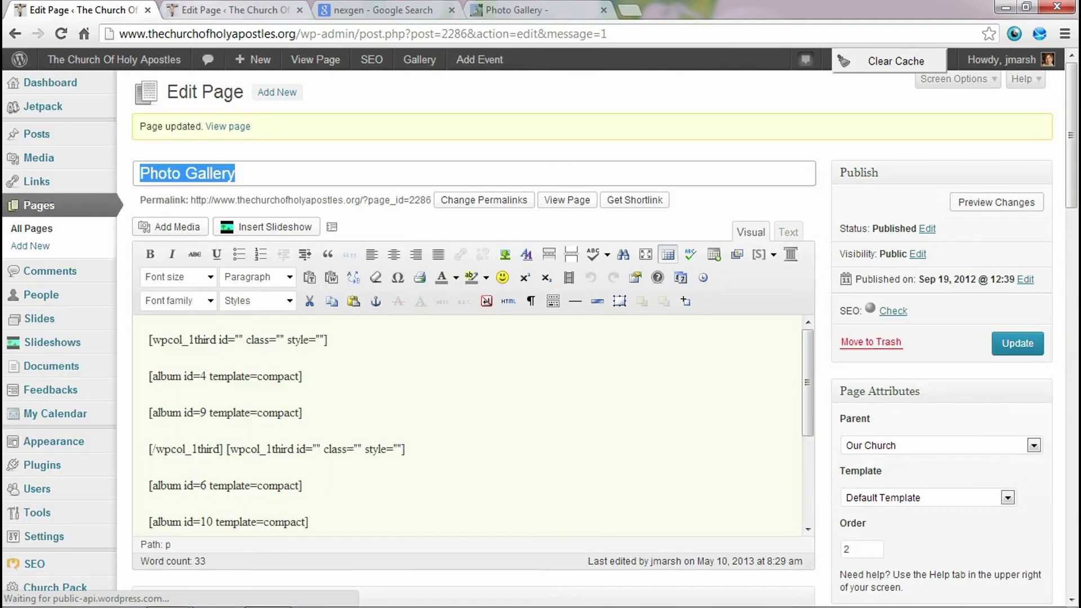
click(231, 9)
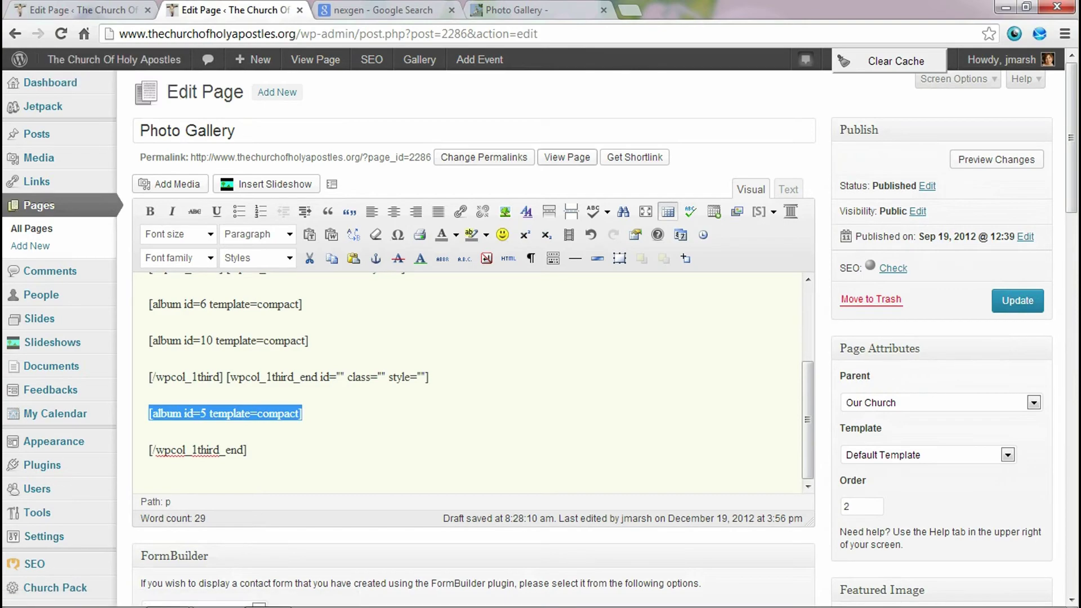
- View the live Photo Gallery page and browse the Volunteer Appreciation photos in the lightbox
click(567, 157)
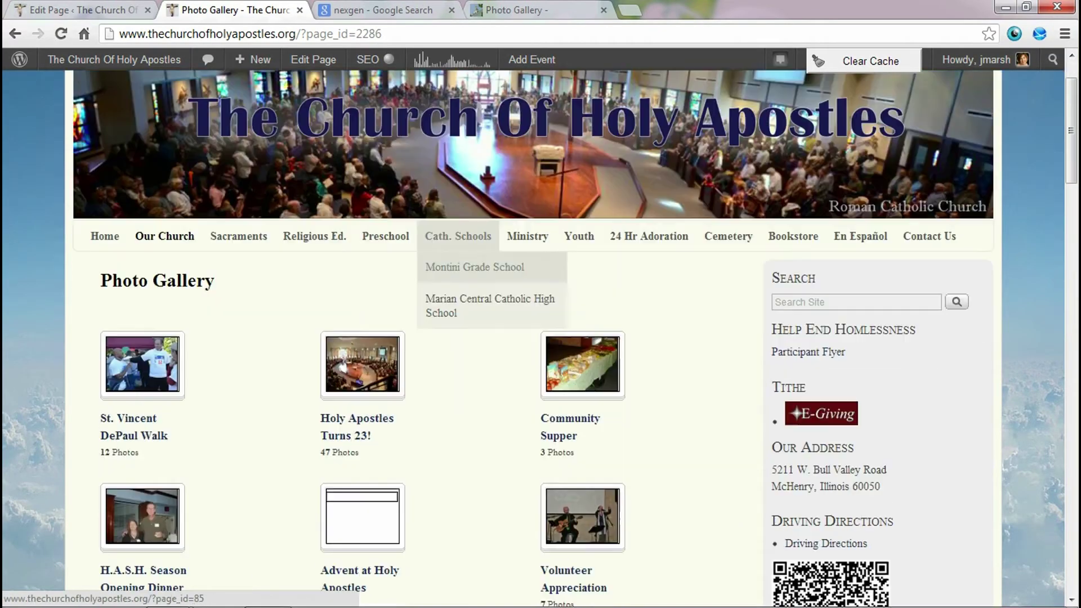
scroll(534, 338, down, 2)
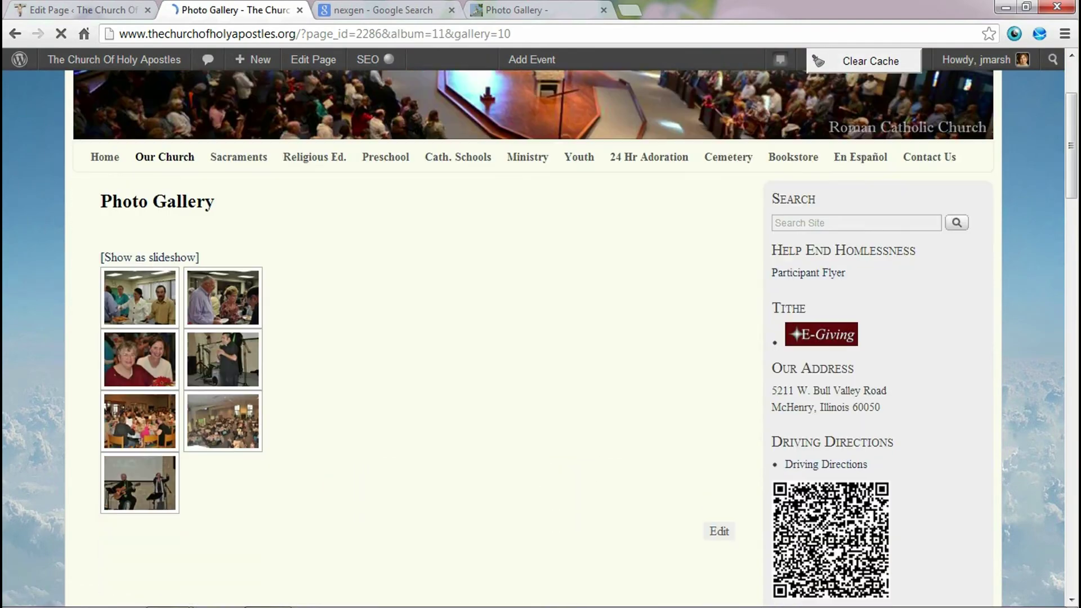
click(140, 298)
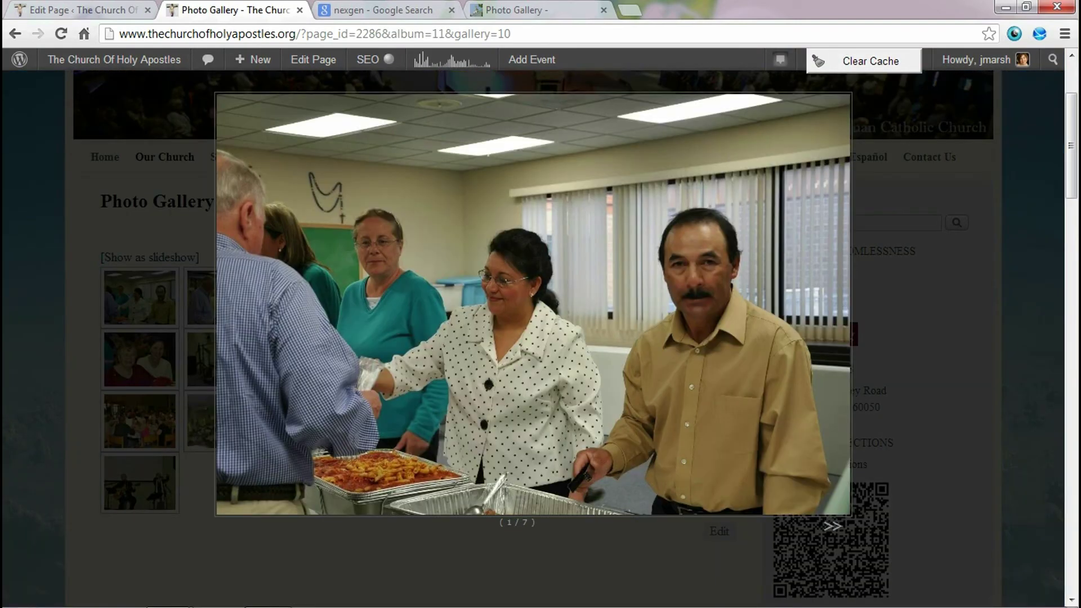
click(832, 526)
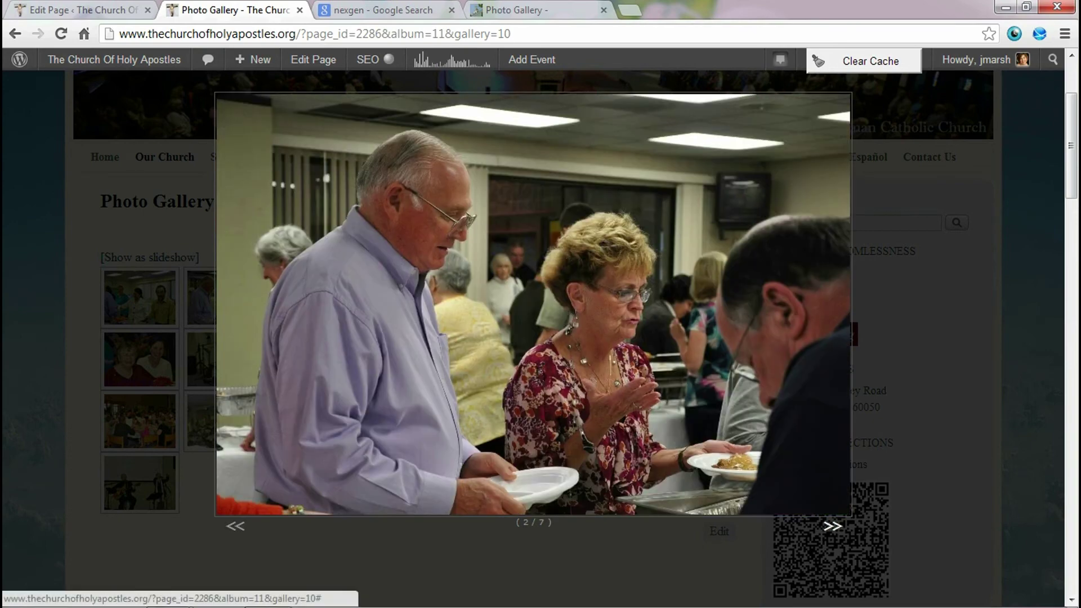
key(Escape)
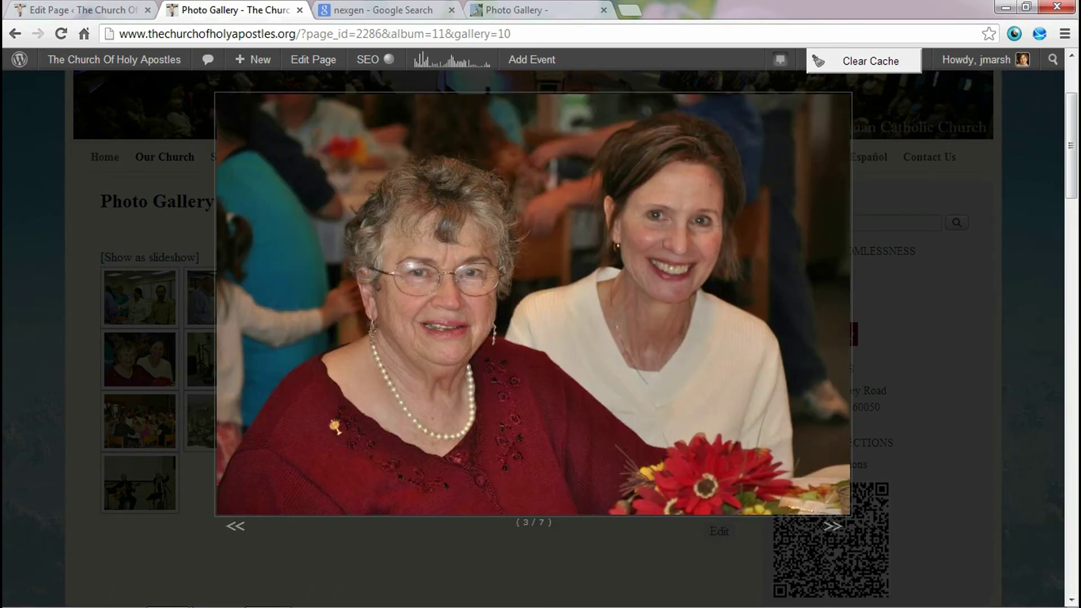
key(Right)
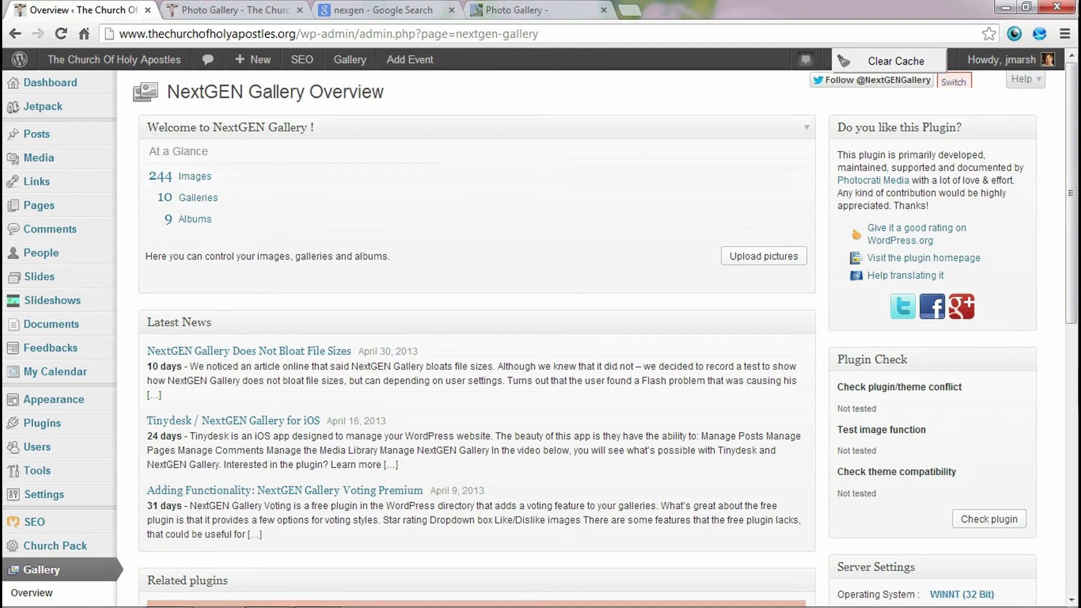
- Open the Volunteer Appreciation gallery from Manage Gallery and place the cursor in its Description box
scroll(540, 338, down, 4)
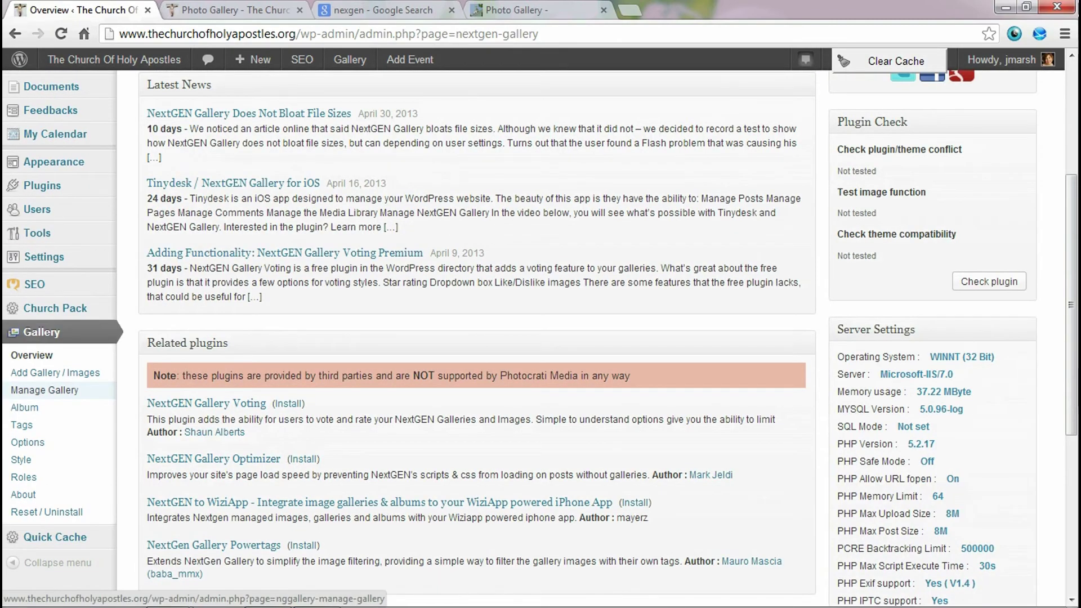
click(31, 356)
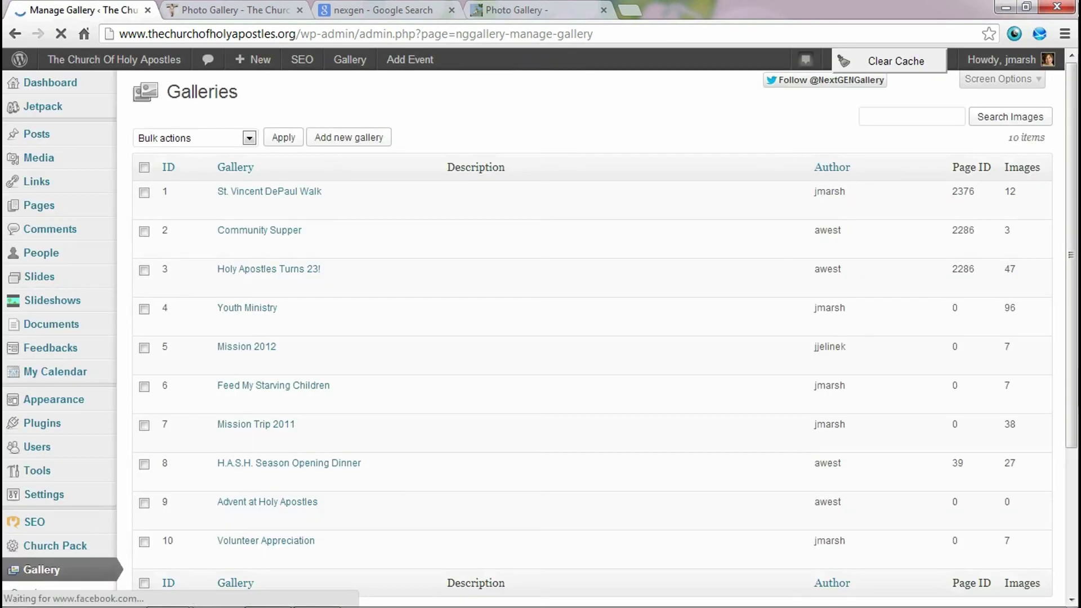
scroll(248, 228, down, 1)
scroll(248, 229, down, 1)
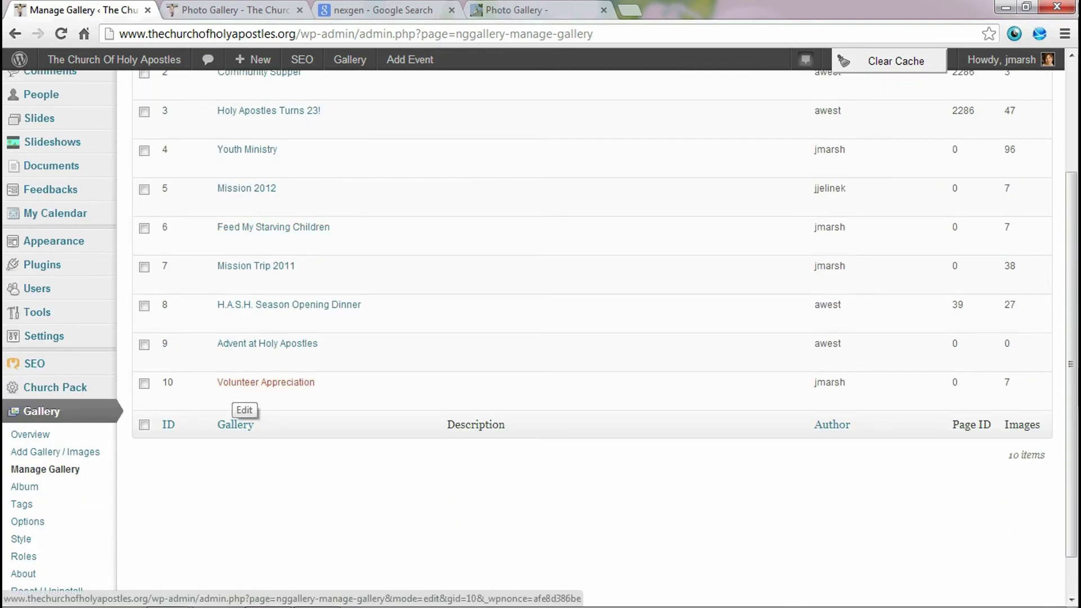
click(240, 384)
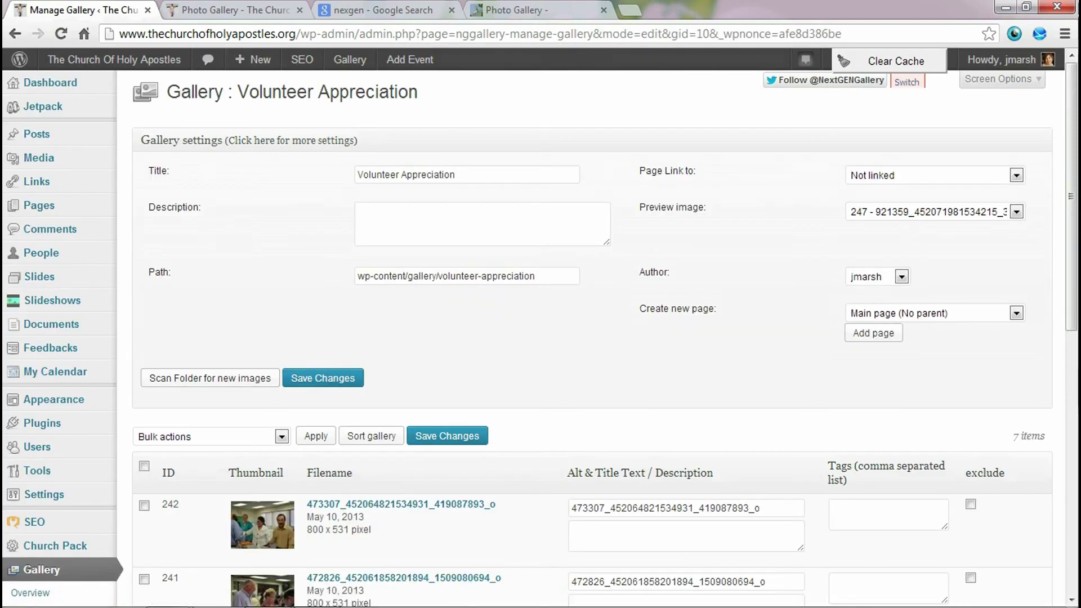
click(358, 212)
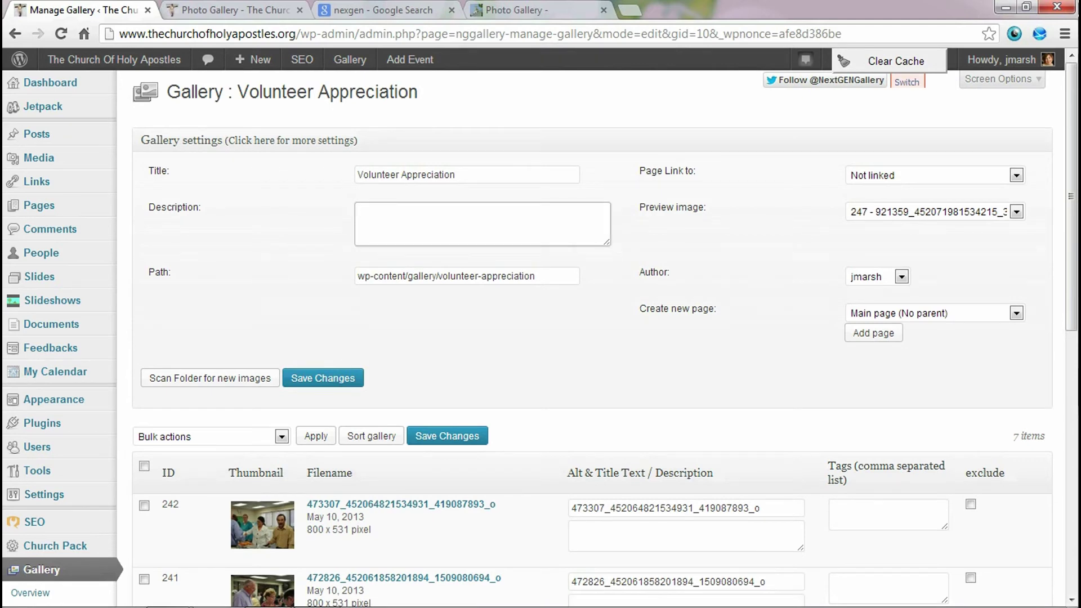
- Enter the description 'Volunteer Appreciation Dinner', keep image 247 as preview, and select the first image's title
text(VOlu)
key(BackSpace)
key(BackSpace)
key(BackSpace)
text(lunteer Appreciation)
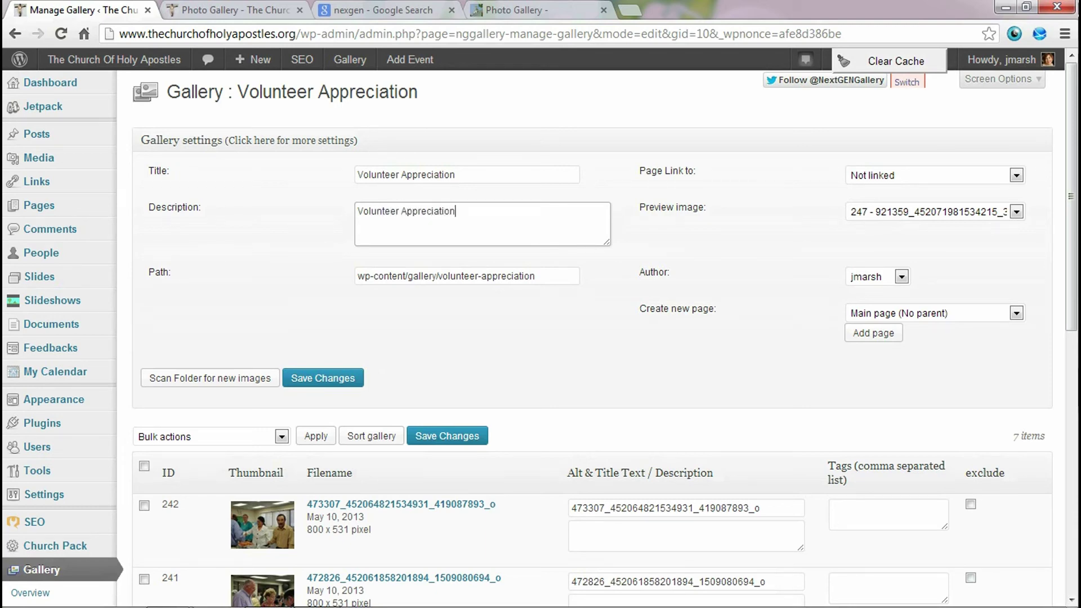
text( Dinner)
click(1017, 212)
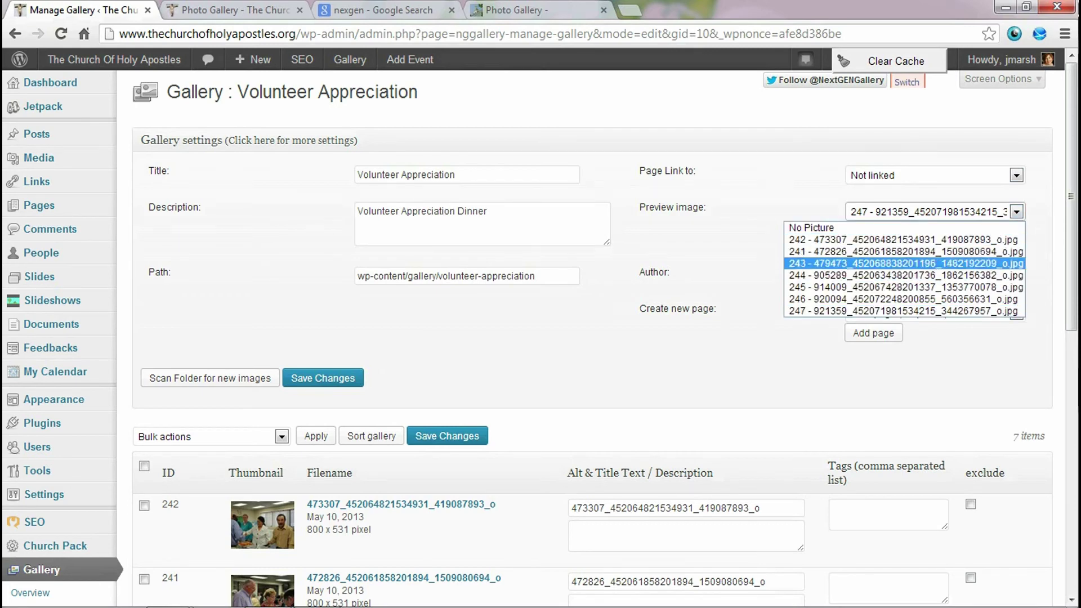
key(Escape)
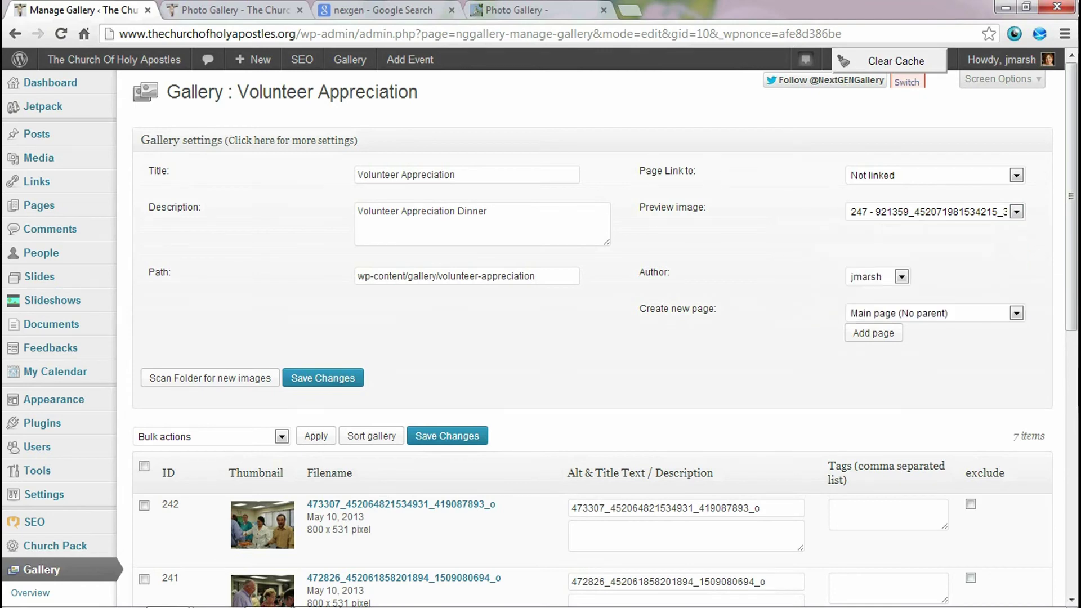
scroll(591, 337, down, 3)
drag(761, 350, 571, 350)
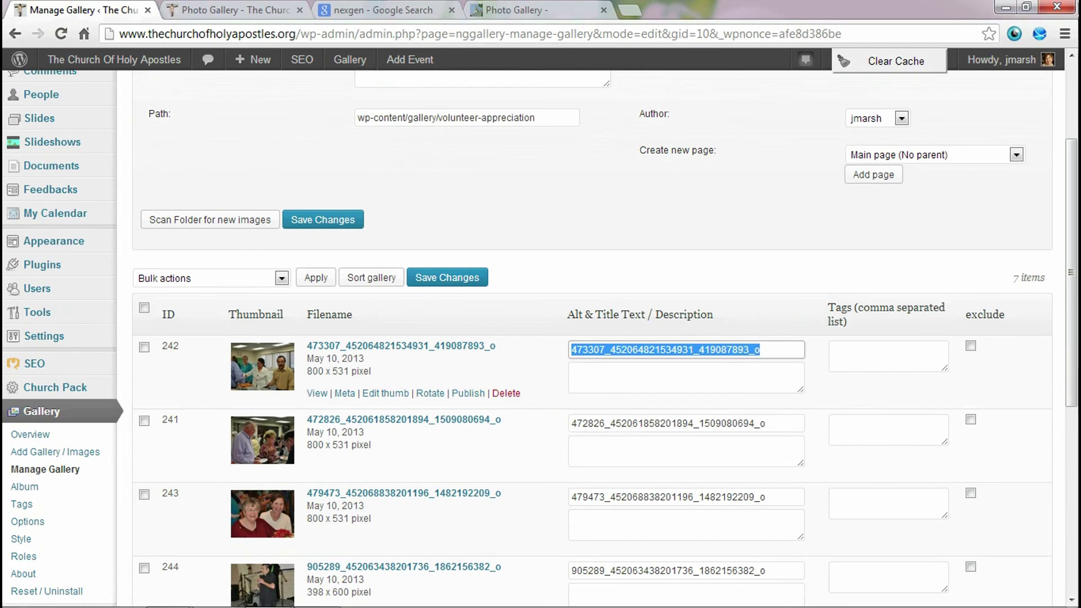
- Title image 242 'Buffet Line' and give image 241 the pictured volunteer's name as its title
text(Buffee)
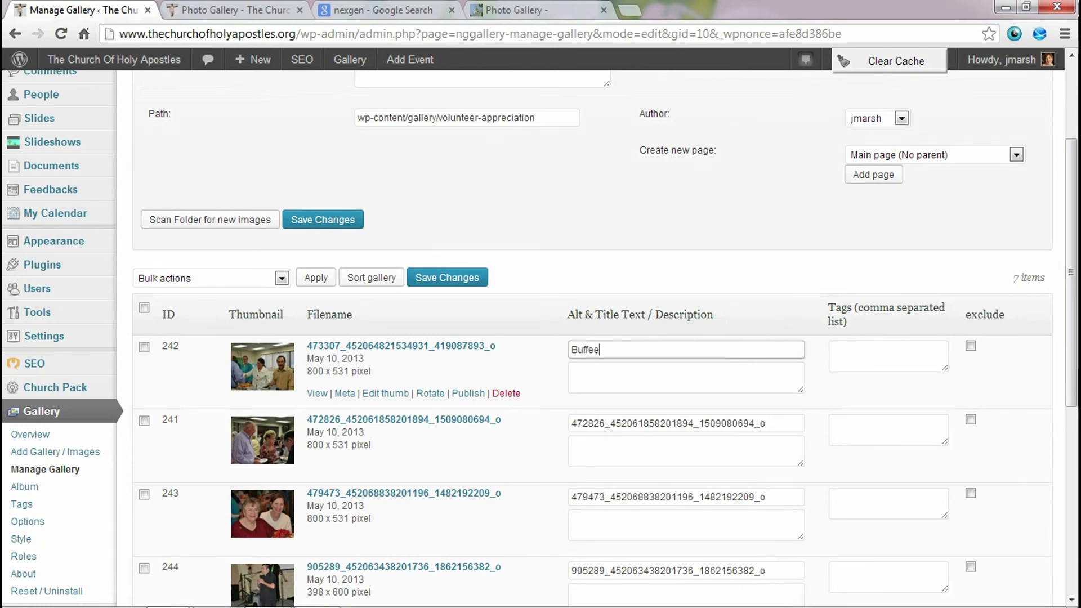
key(BackSpace)
text(t Line)
key(Tab)
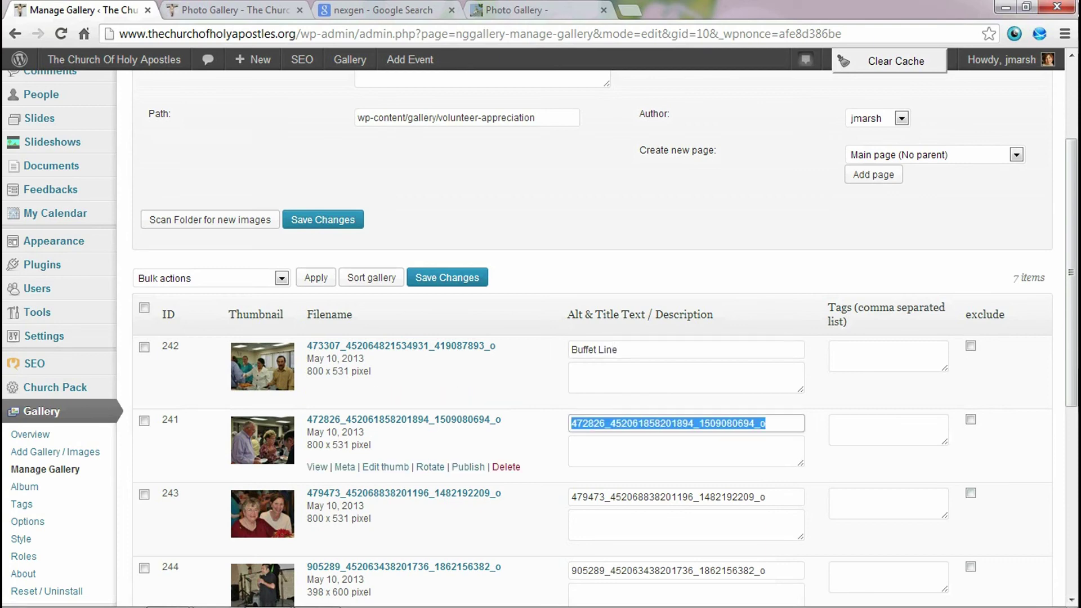
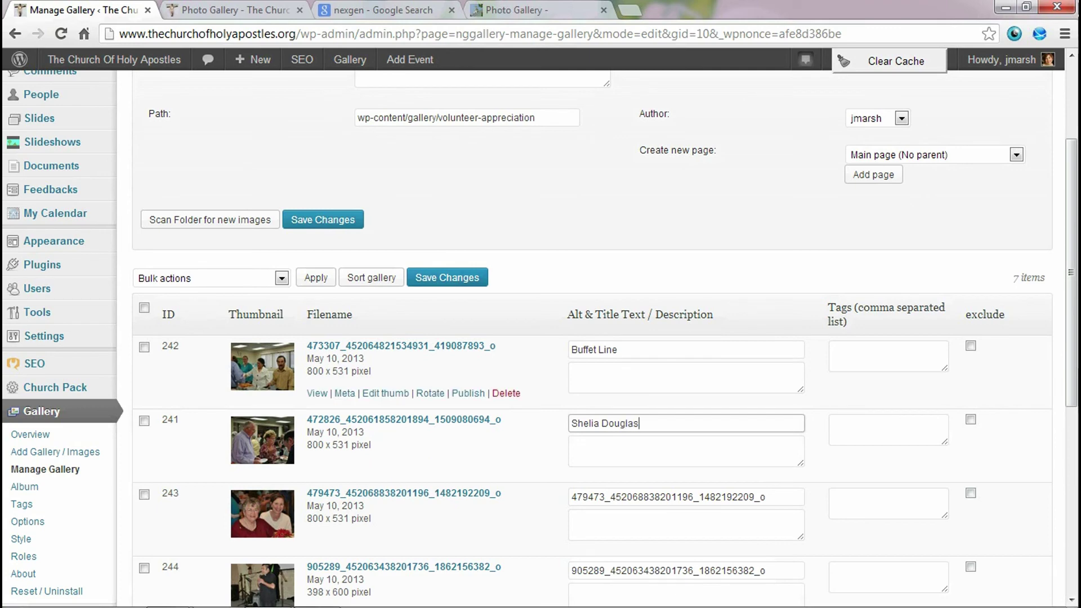
- Save the gallery's new description and image titles
click(686, 378)
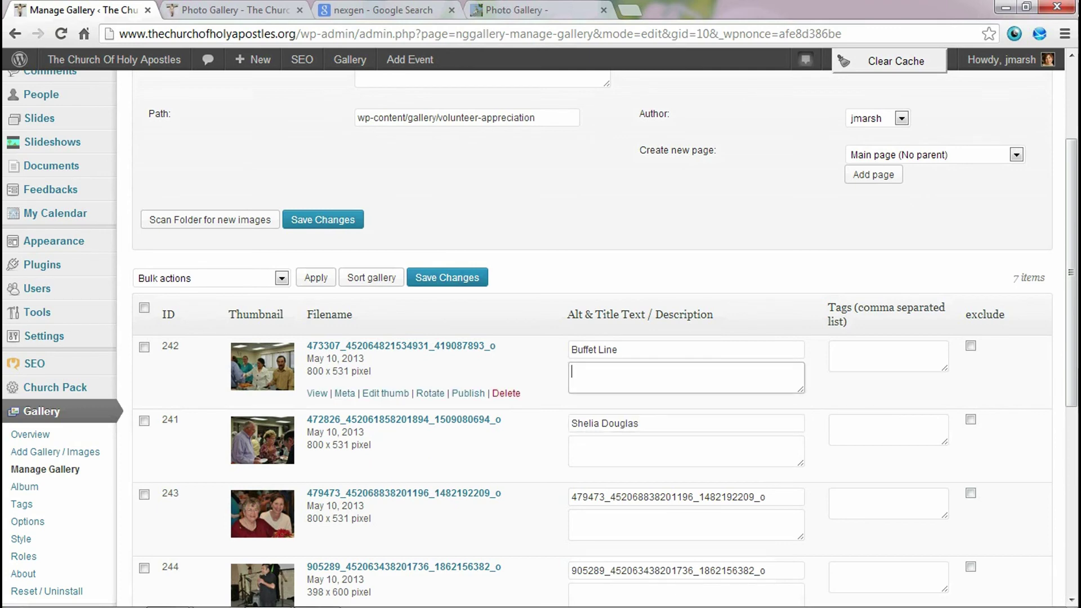
click(889, 356)
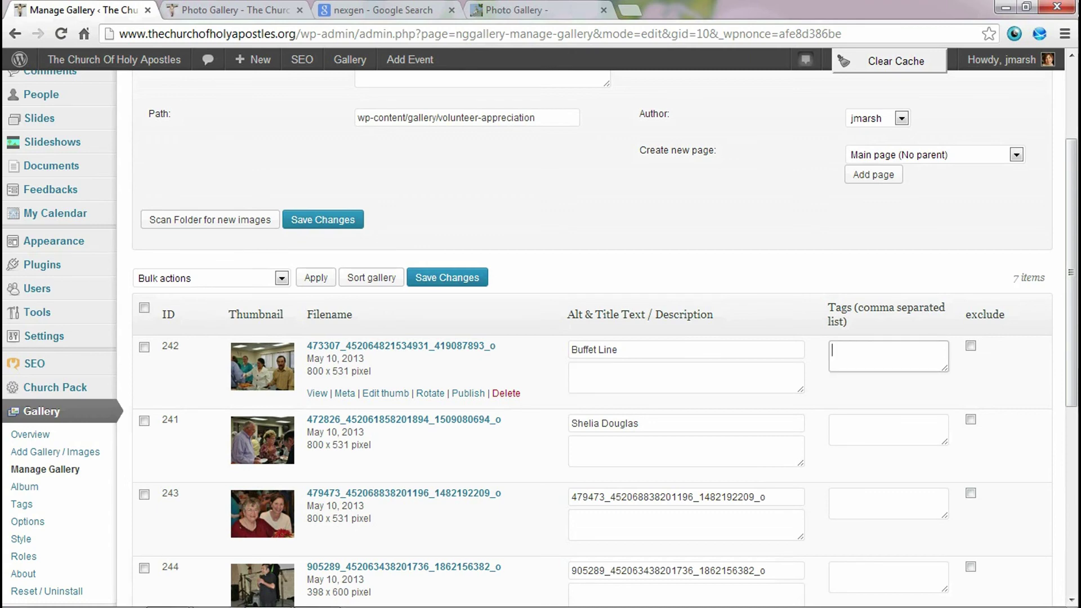
scroll(394, 445, down, 1)
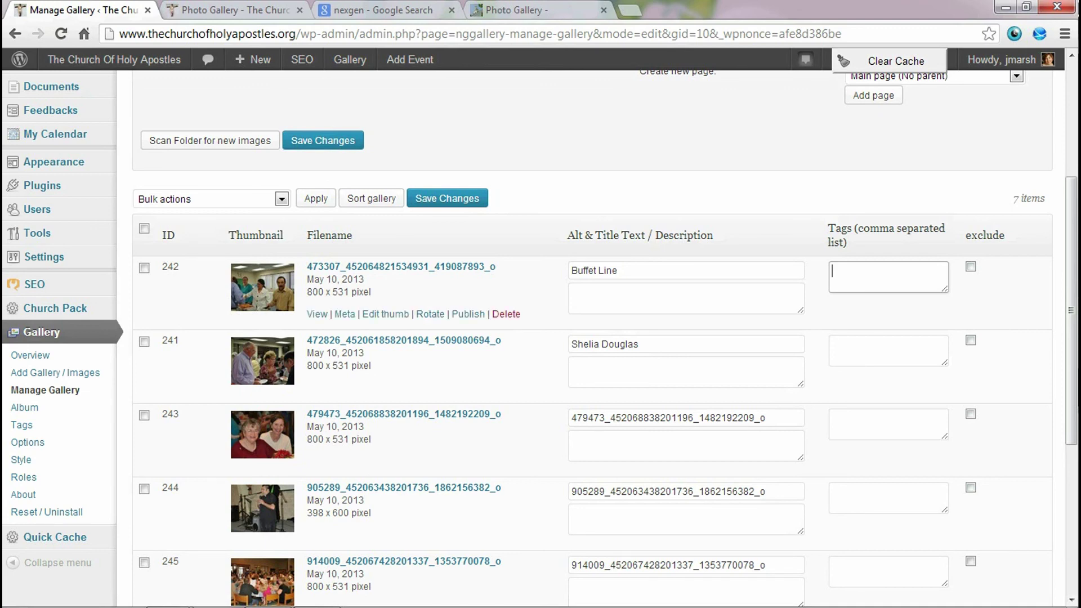
scroll(540, 338, down, 5)
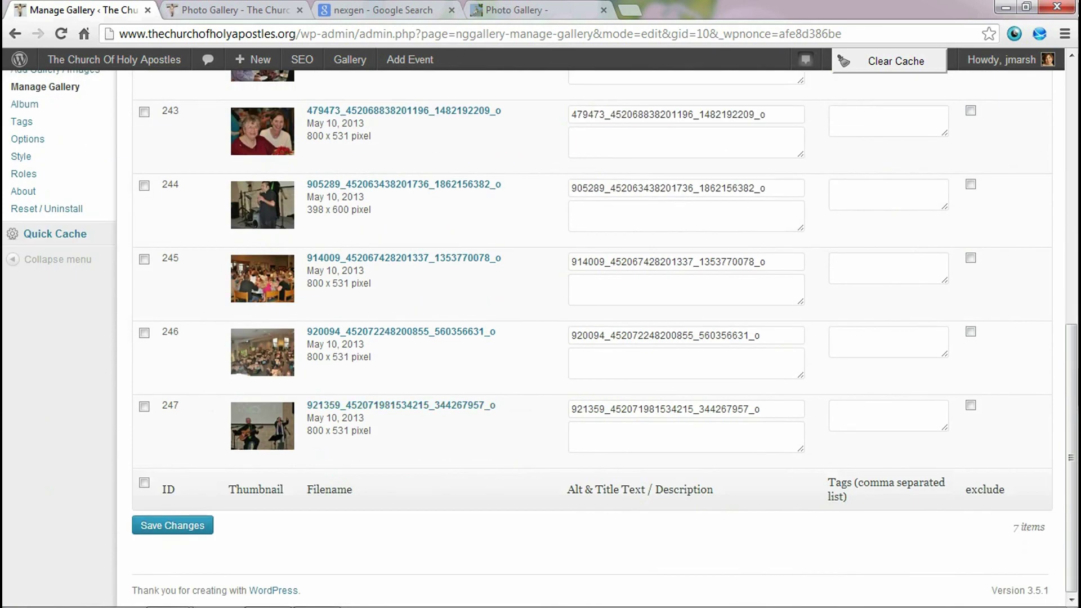
key(Return)
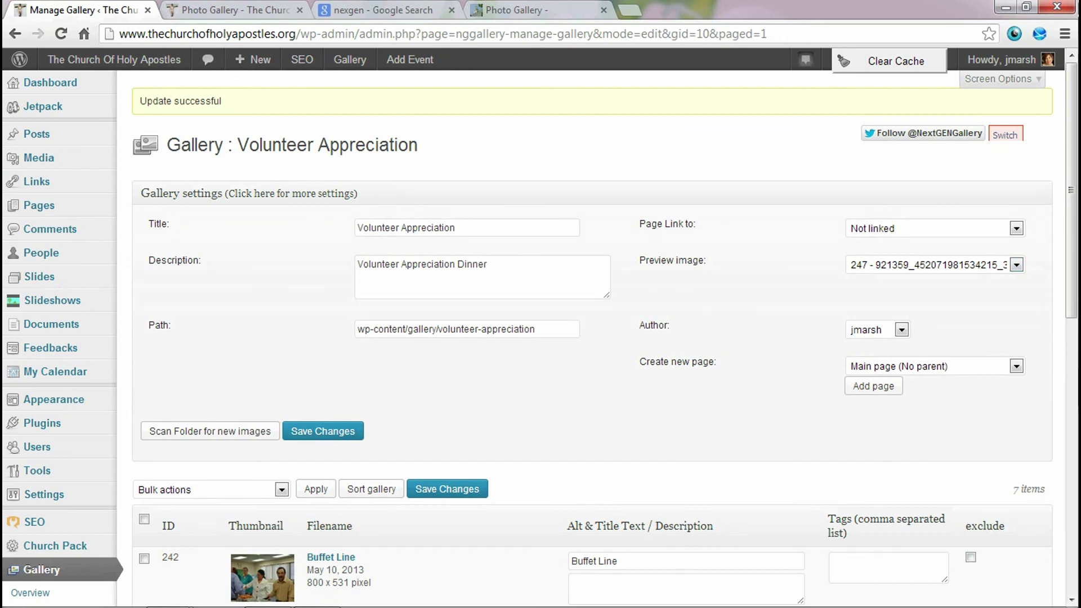
scroll(592, 337, down, 3)
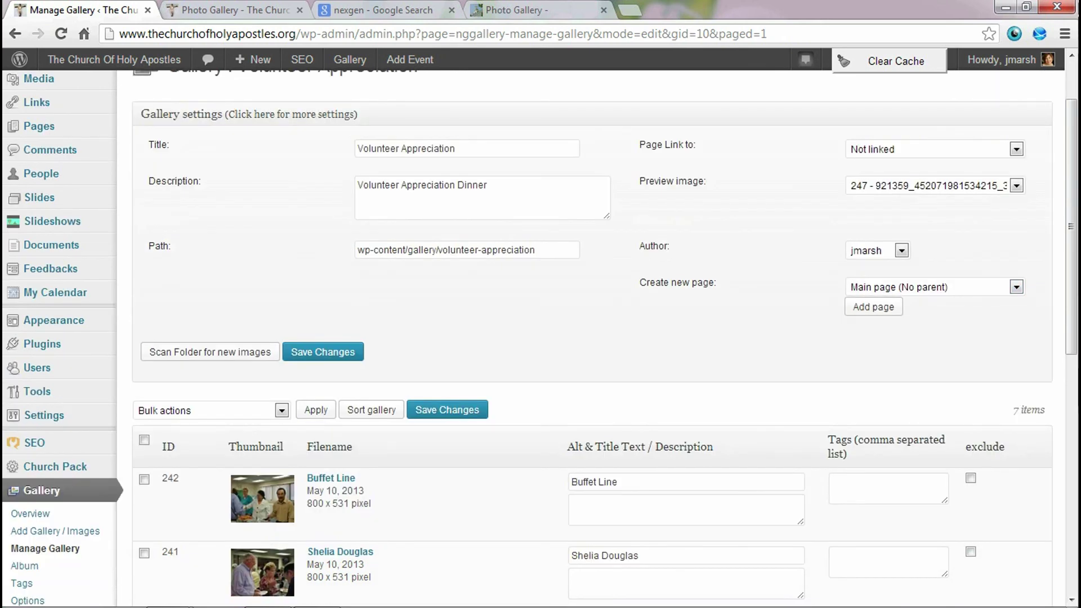